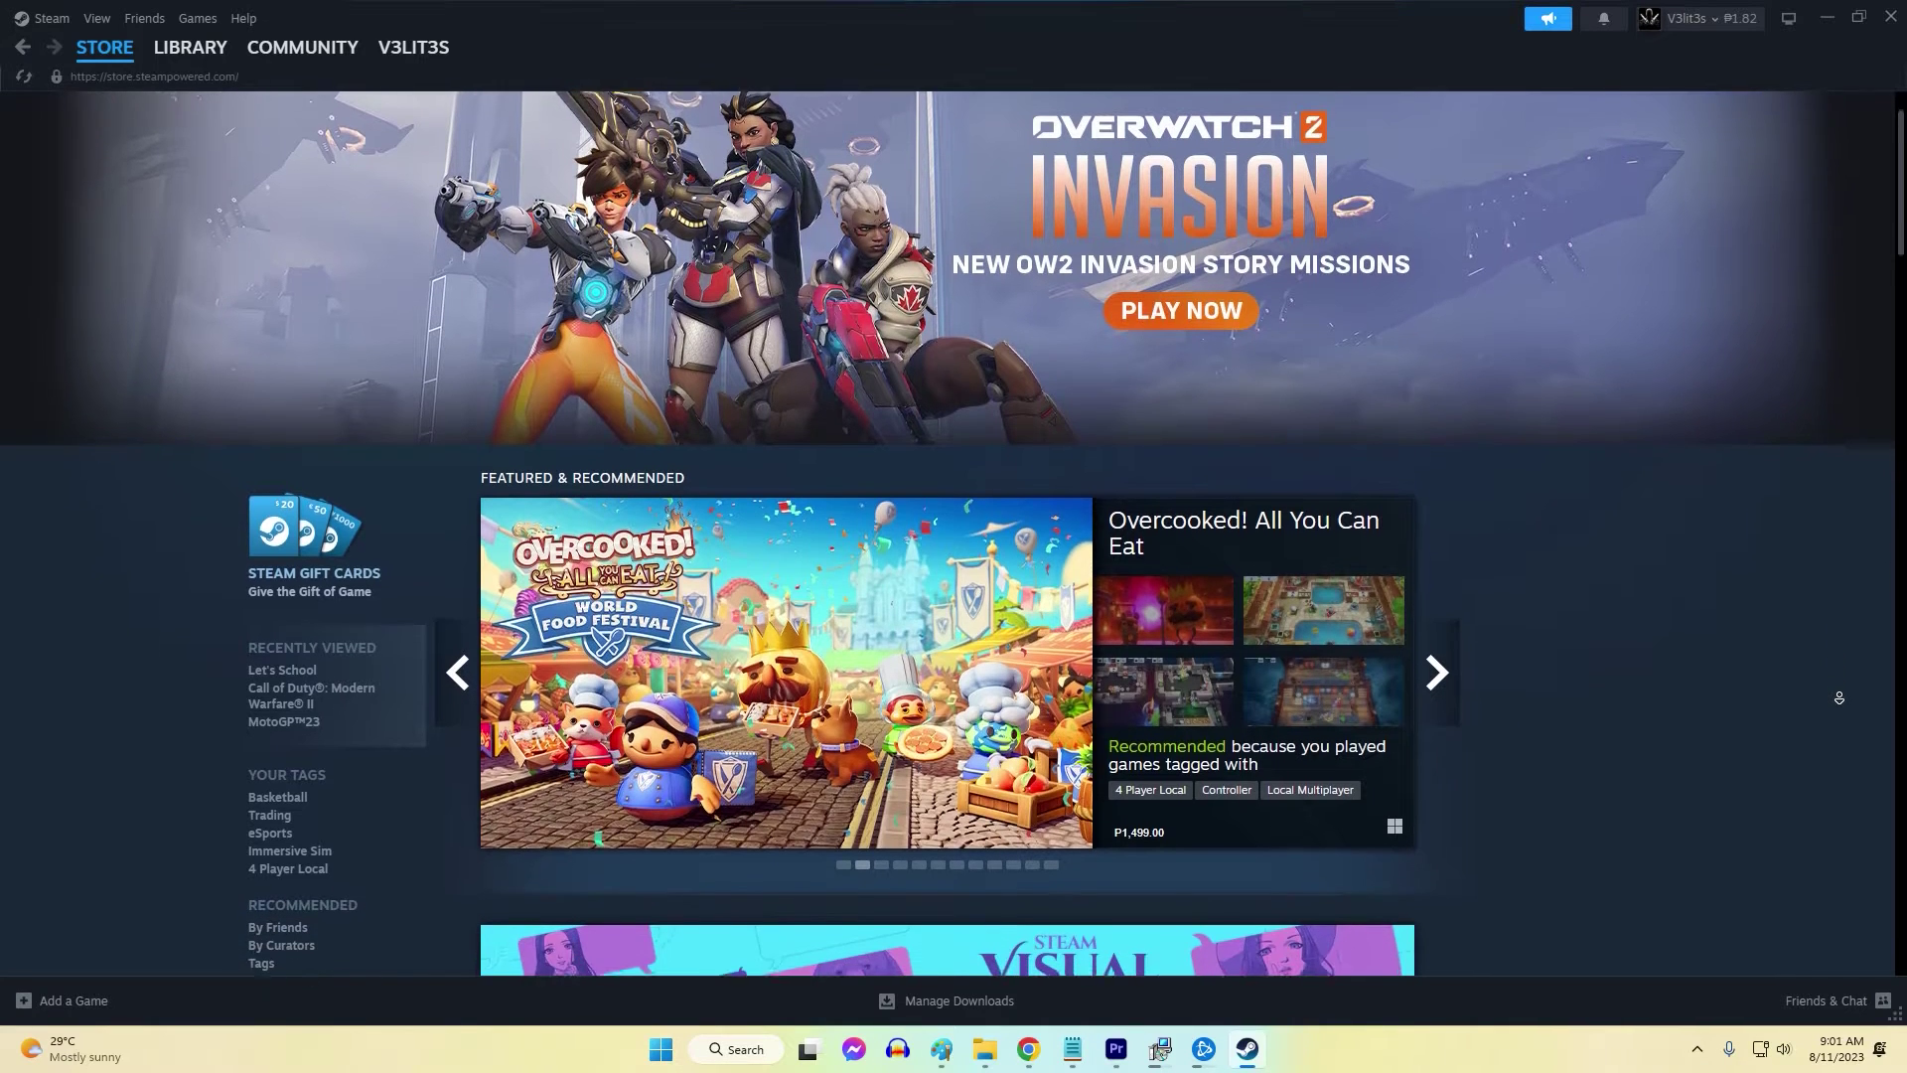
{"action": "scroll", "coordinate": [1839, 690], "scroll_direction": "down", "scroll_amount": 2}
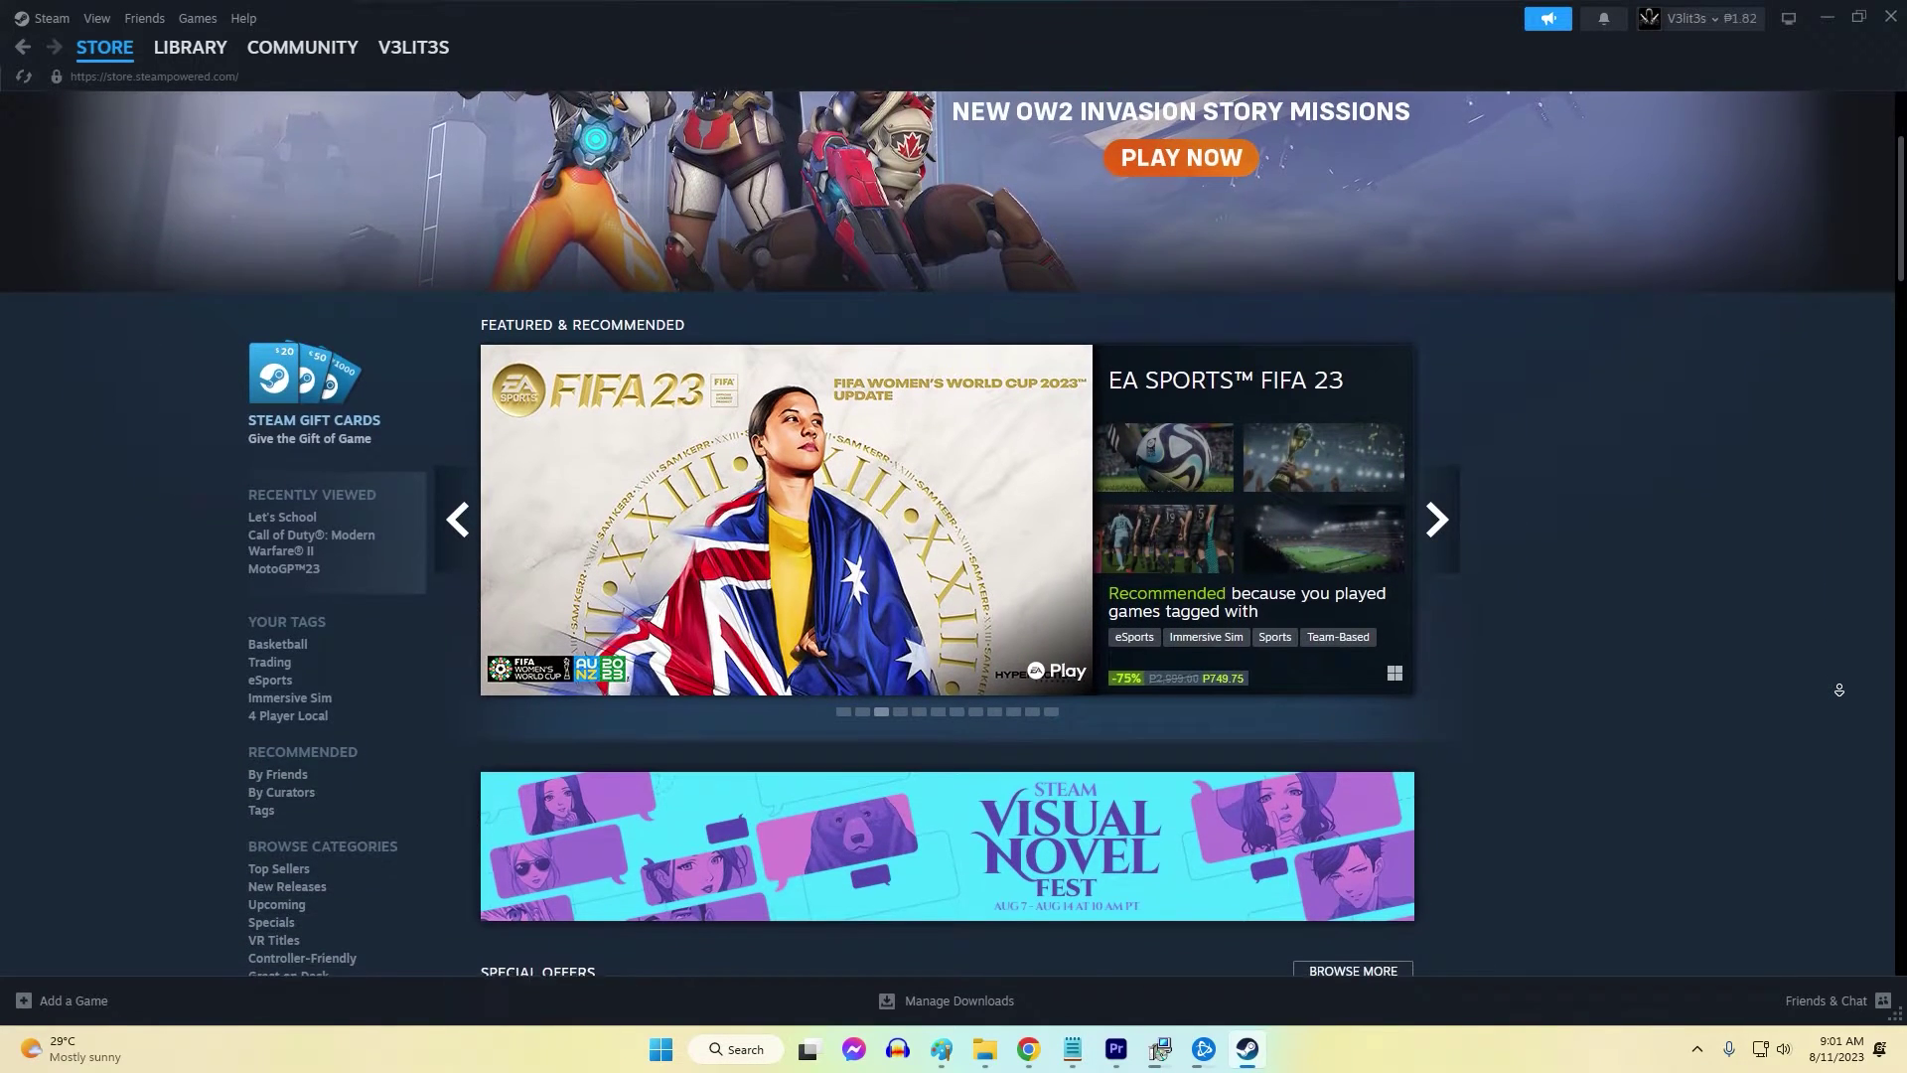
{"action": "scroll", "coordinate": [1839, 690], "scroll_direction": "down", "scroll_amount": 2}
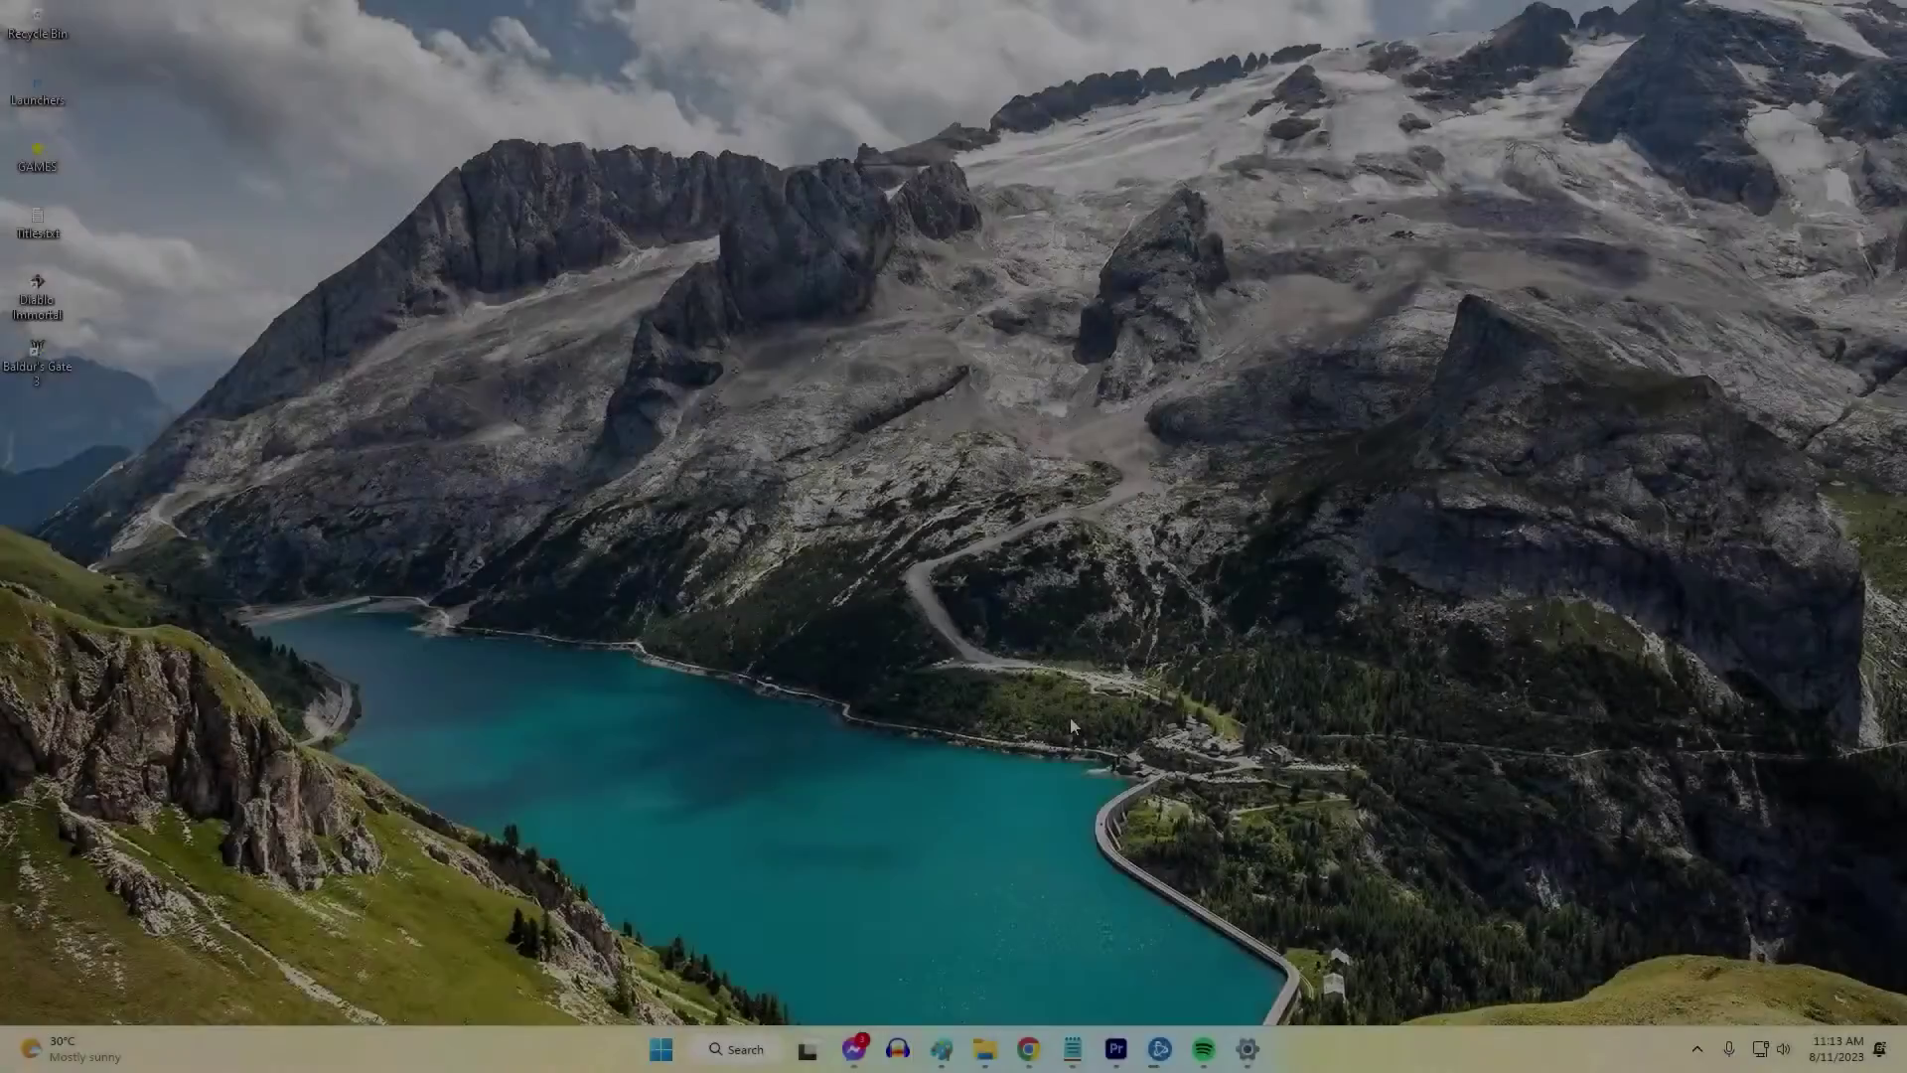
Switch to File Explorer and open the Steam folder inside Program on BACKUP_DRIVE (D:).
{"action": "key", "text": "super+e"}
{"action": "scroll", "coordinate": [328, 864], "scroll_direction": "down", "scroll_amount": 2}
{"action": "left_click", "coordinate": [328, 842]}
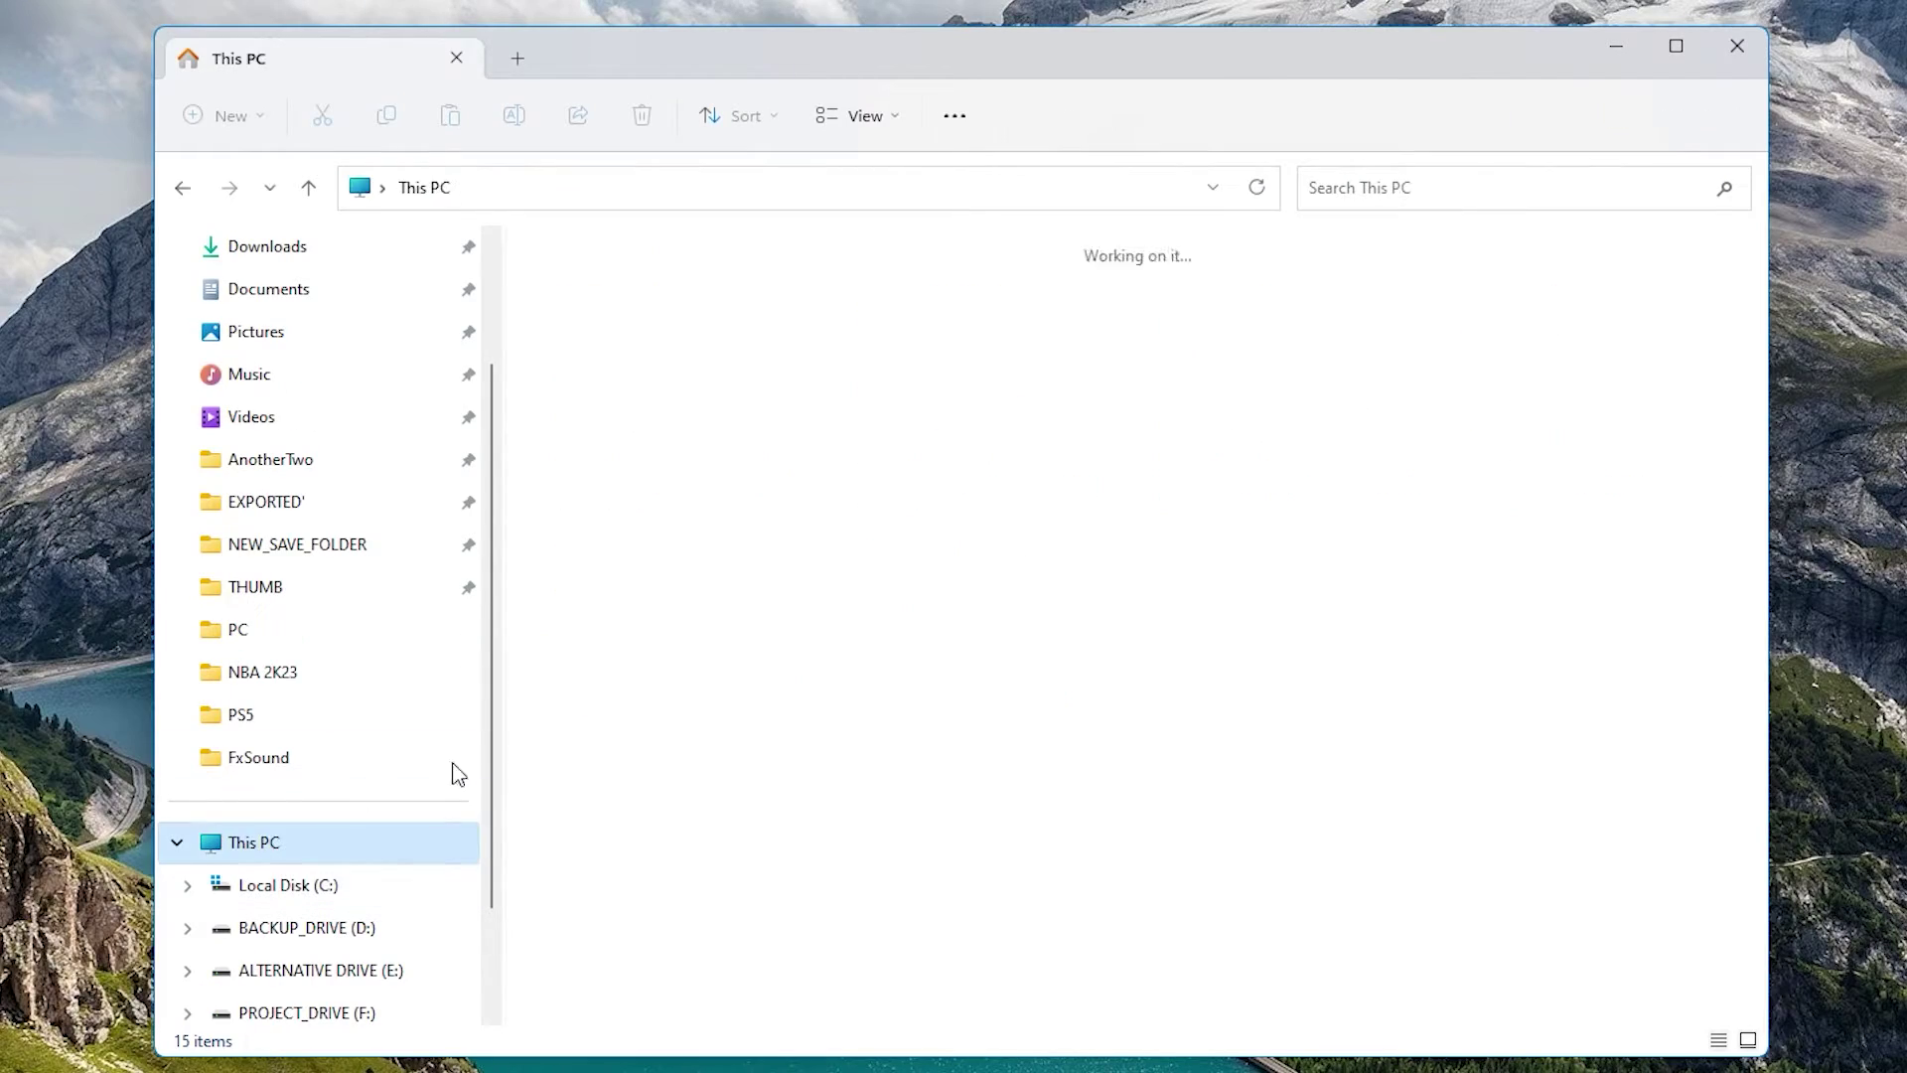
{"action": "double_click", "coordinate": [993, 298]}
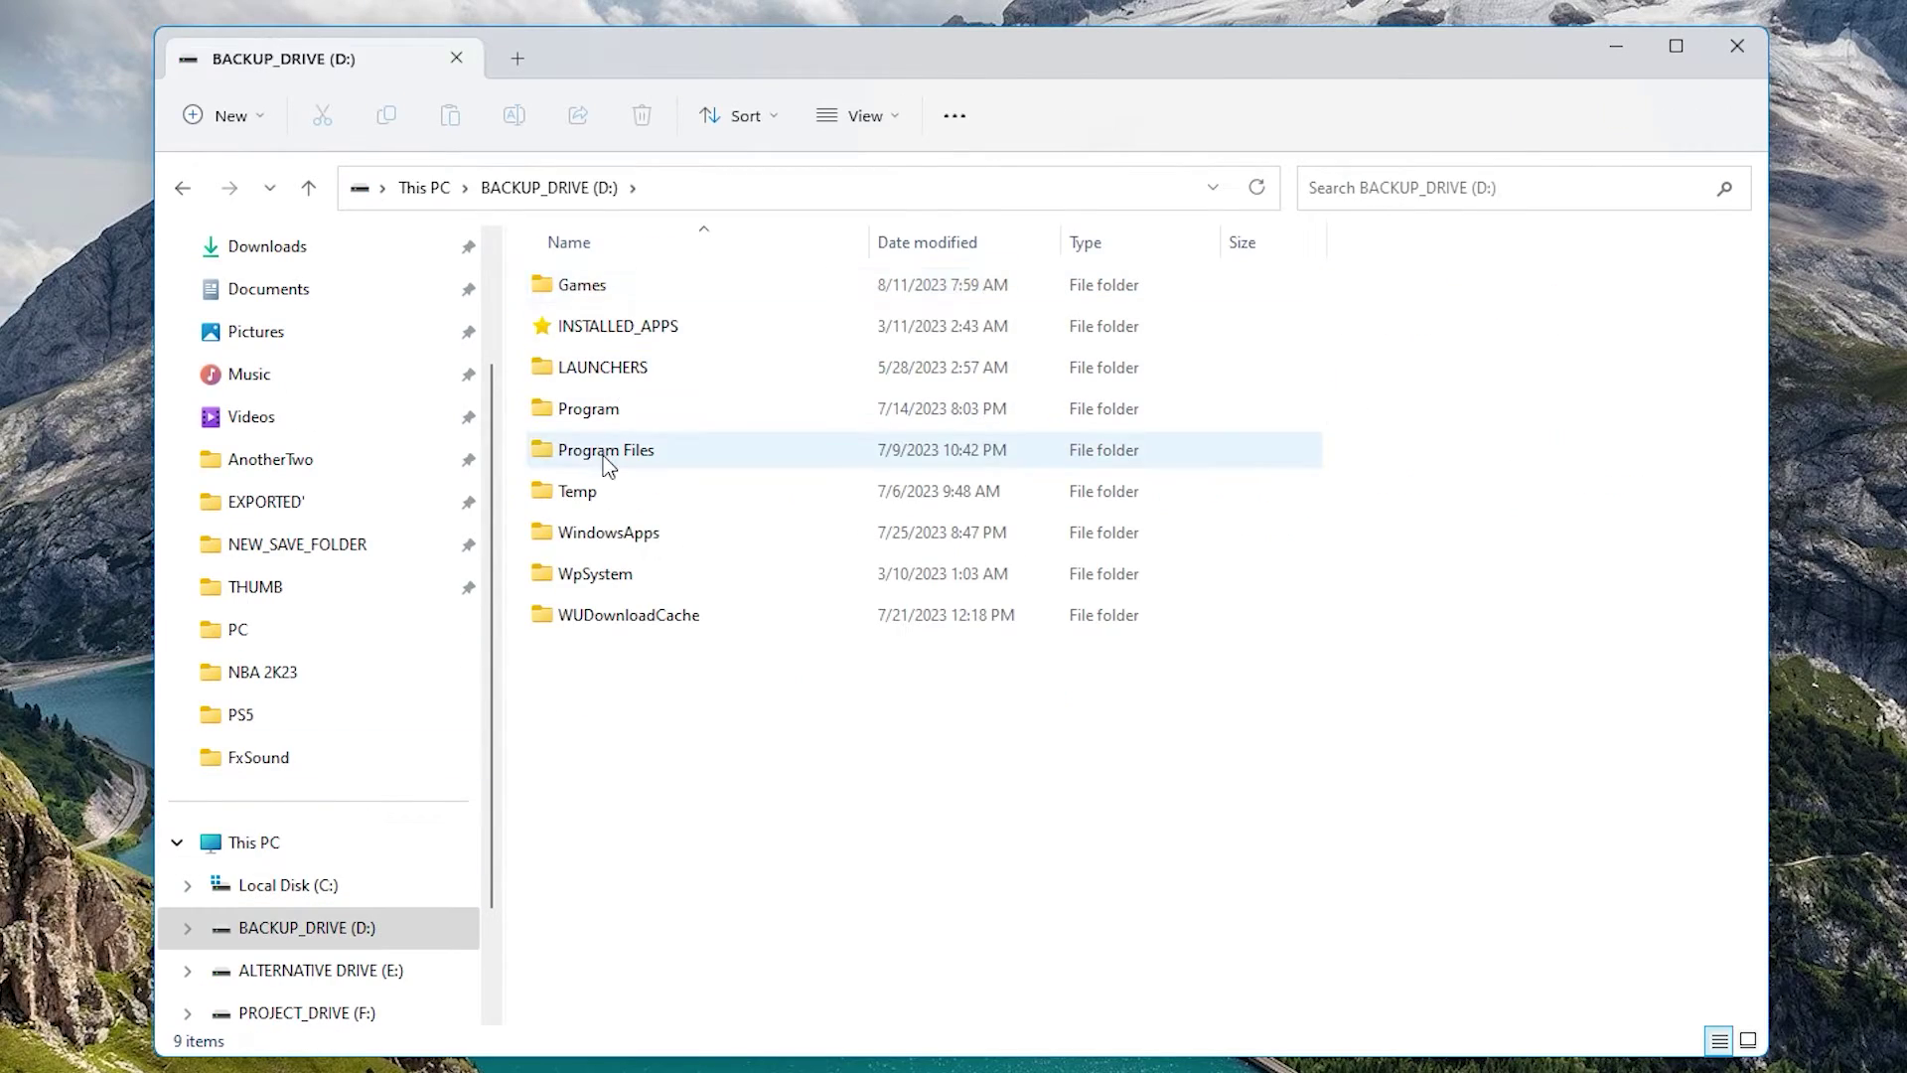
{"action": "double_click", "coordinate": [614, 410]}
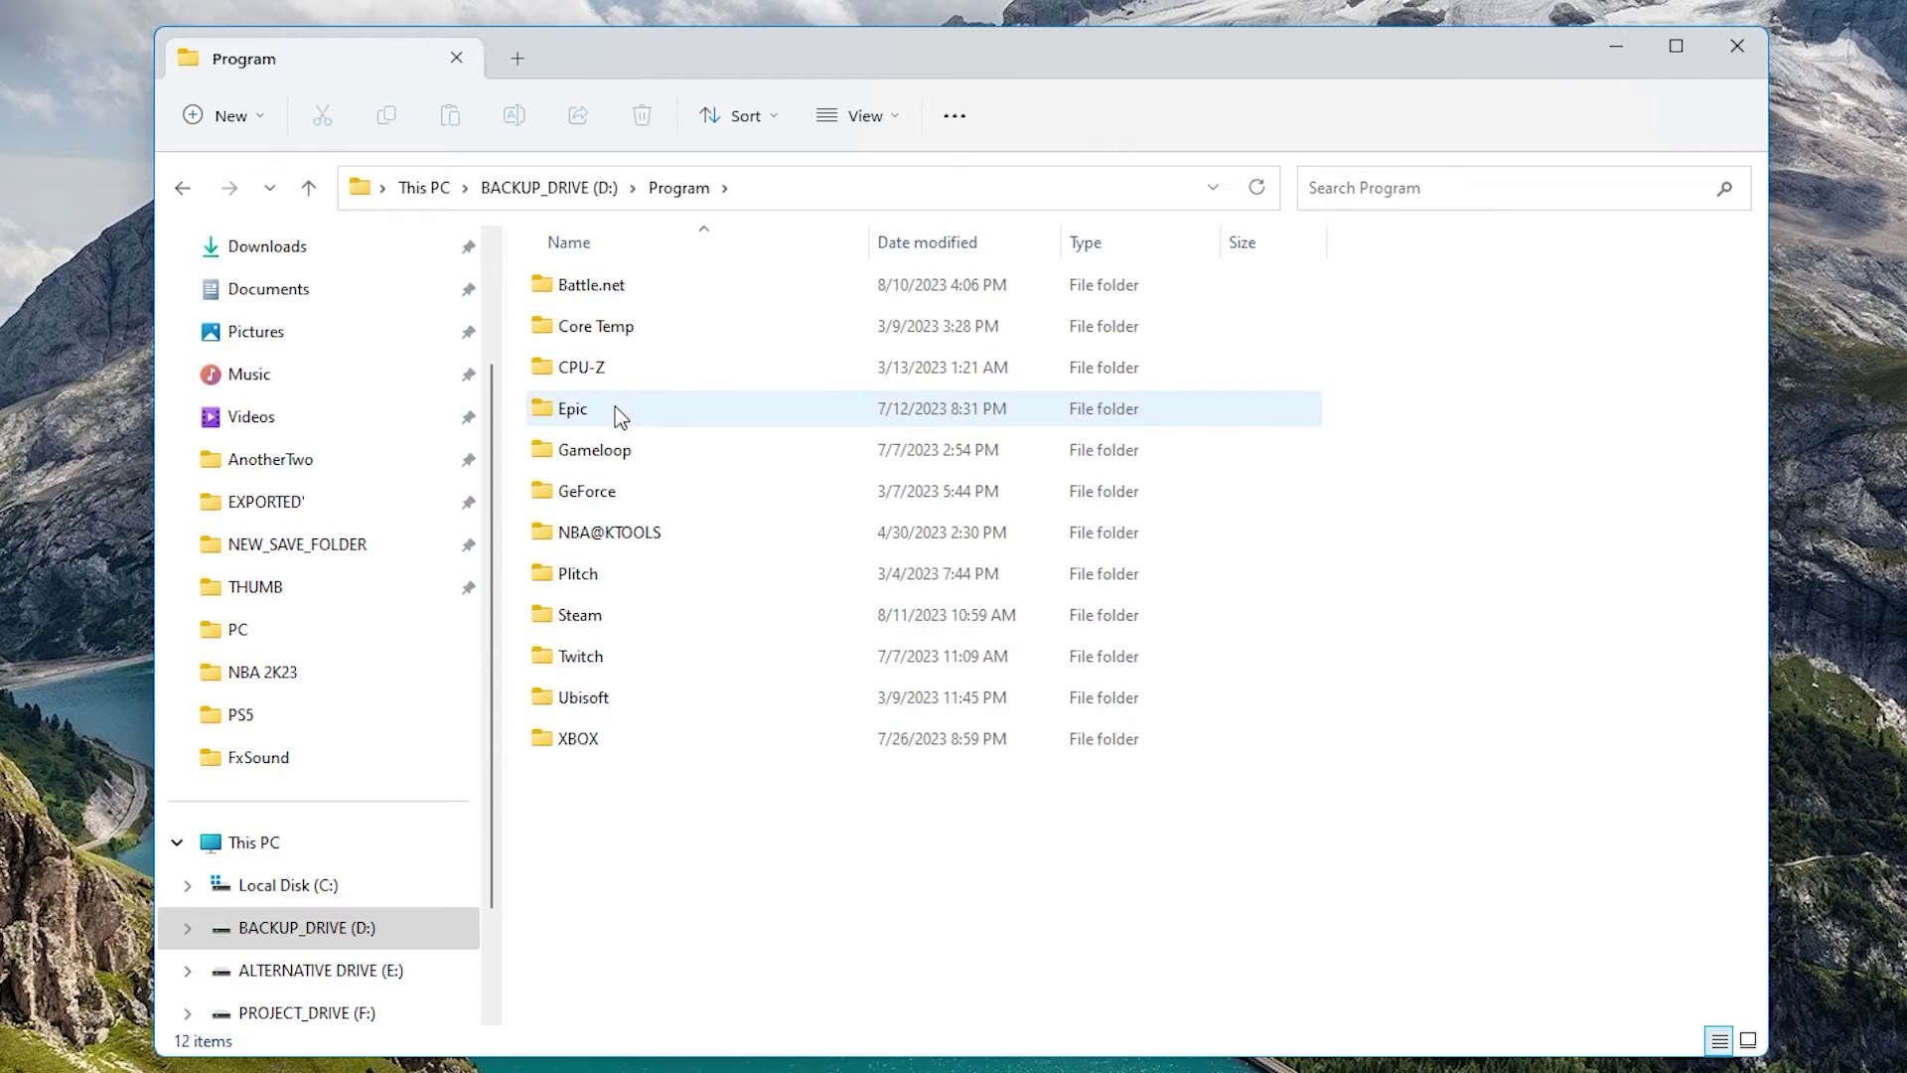
{"action": "double_click", "coordinate": [656, 621]}
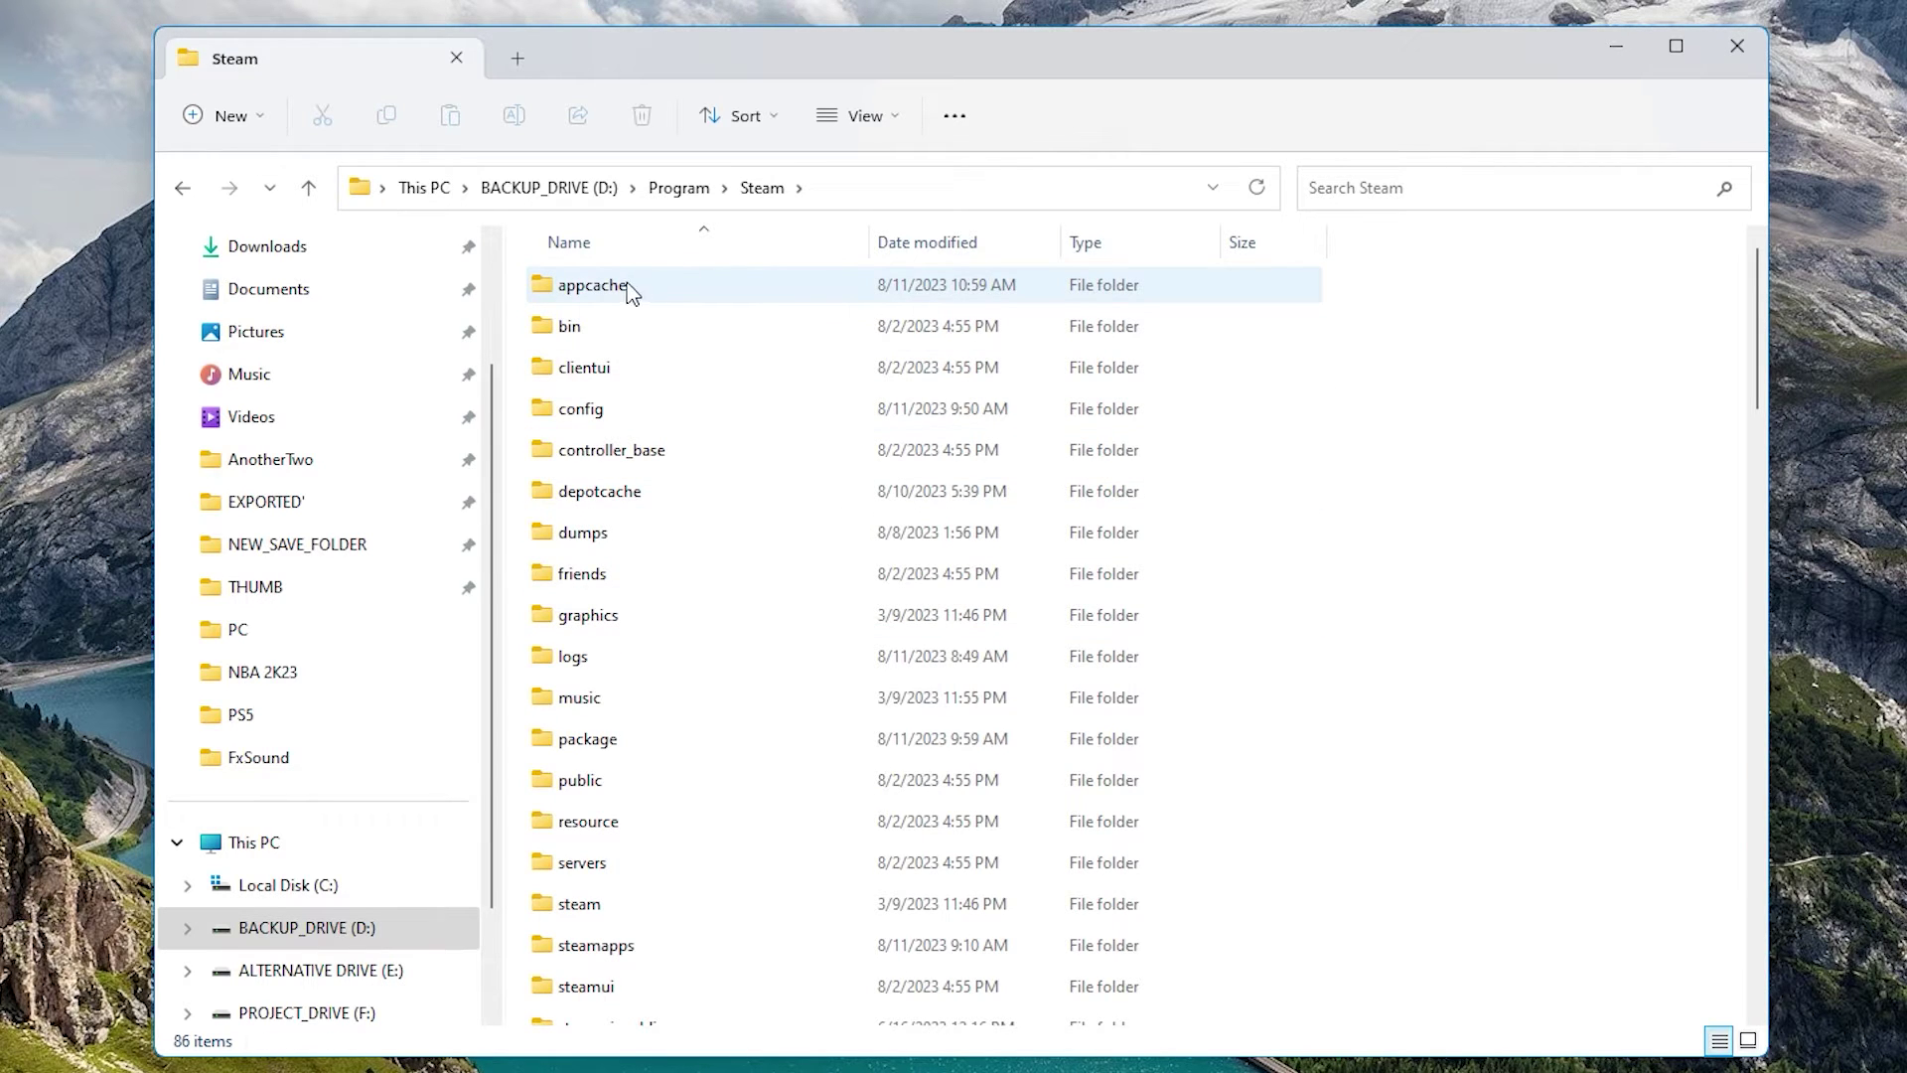
Delete the appcache folder from the Steam installation folder.
{"action": "left_click", "coordinate": [748, 288]}
{"action": "right_click", "coordinate": [652, 299]}
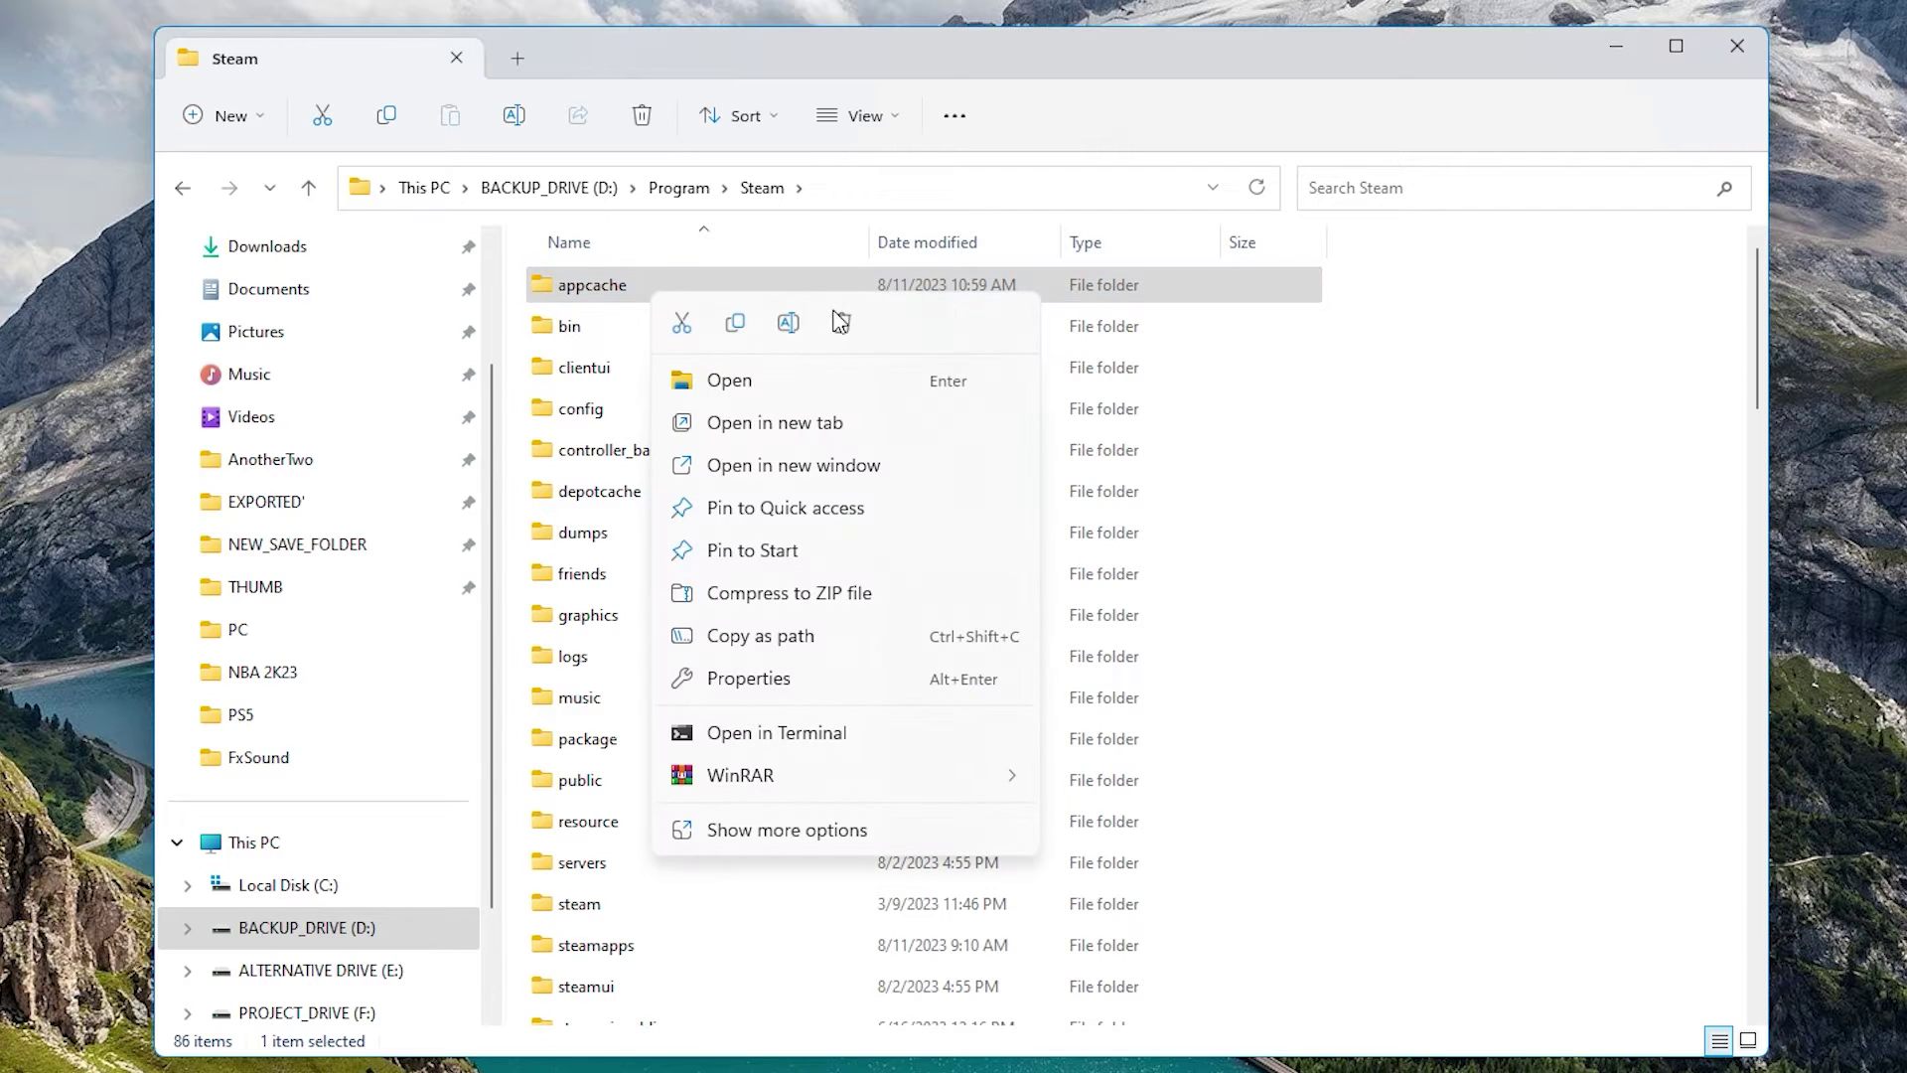
{"action": "left_click", "coordinate": [842, 325]}
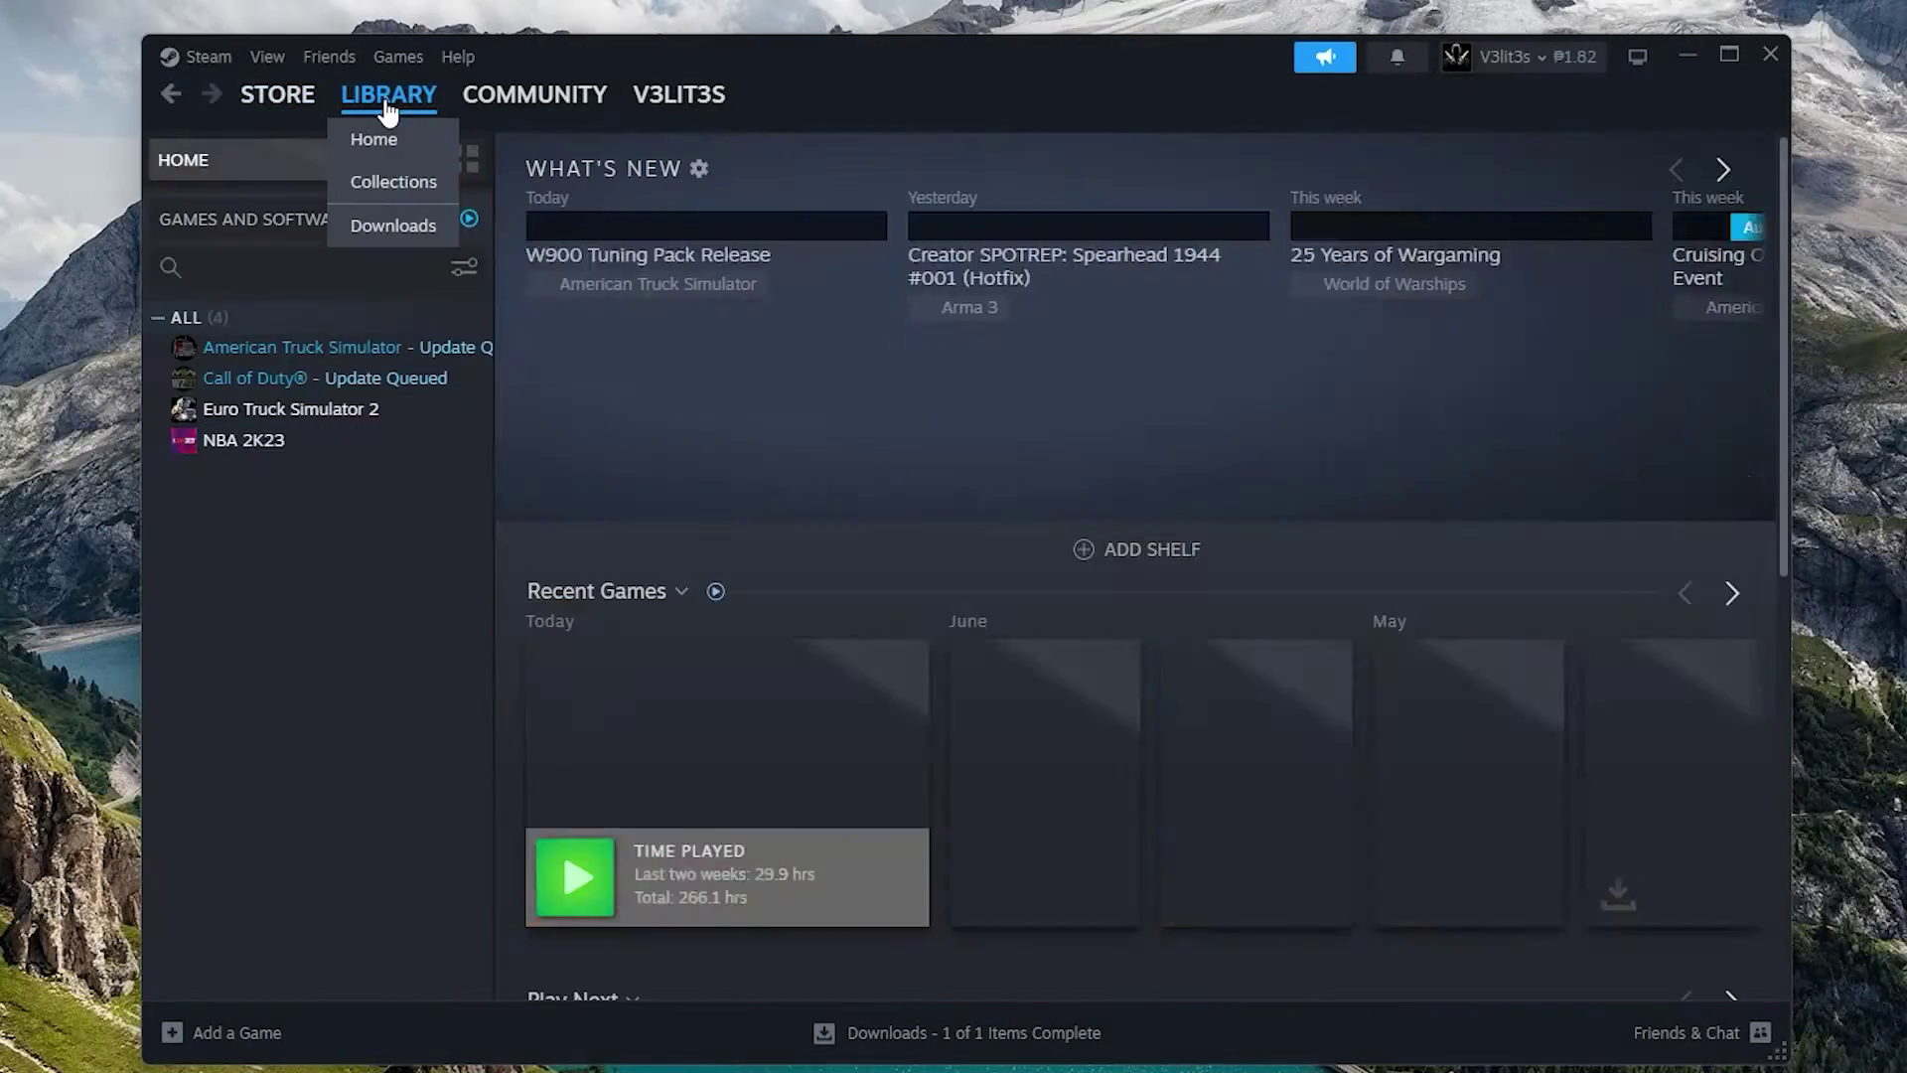
Switch to Steam and open the Installed Files section of NBA 2K23's properties.
{"action": "left_click", "coordinate": [255, 443]}
{"action": "right_click", "coordinate": [283, 444]}
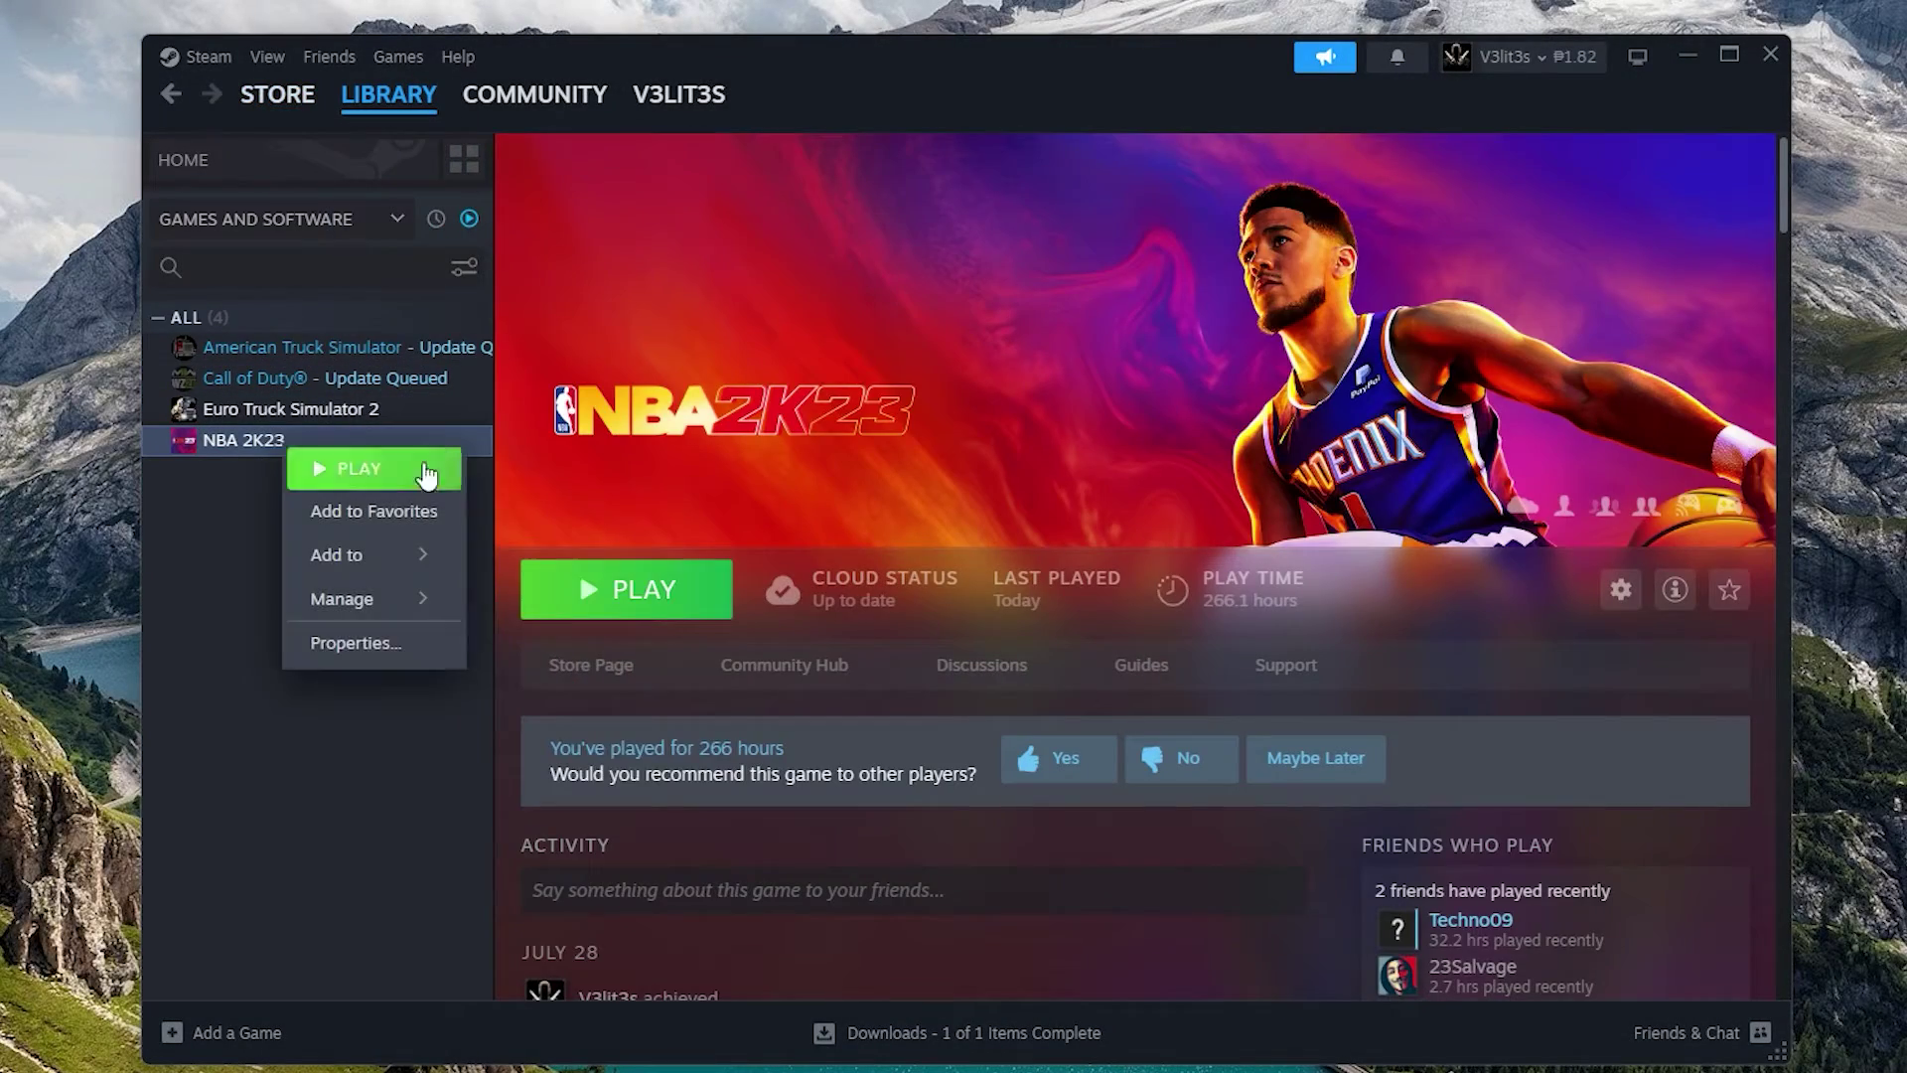
{"action": "left_click", "coordinate": [397, 646]}
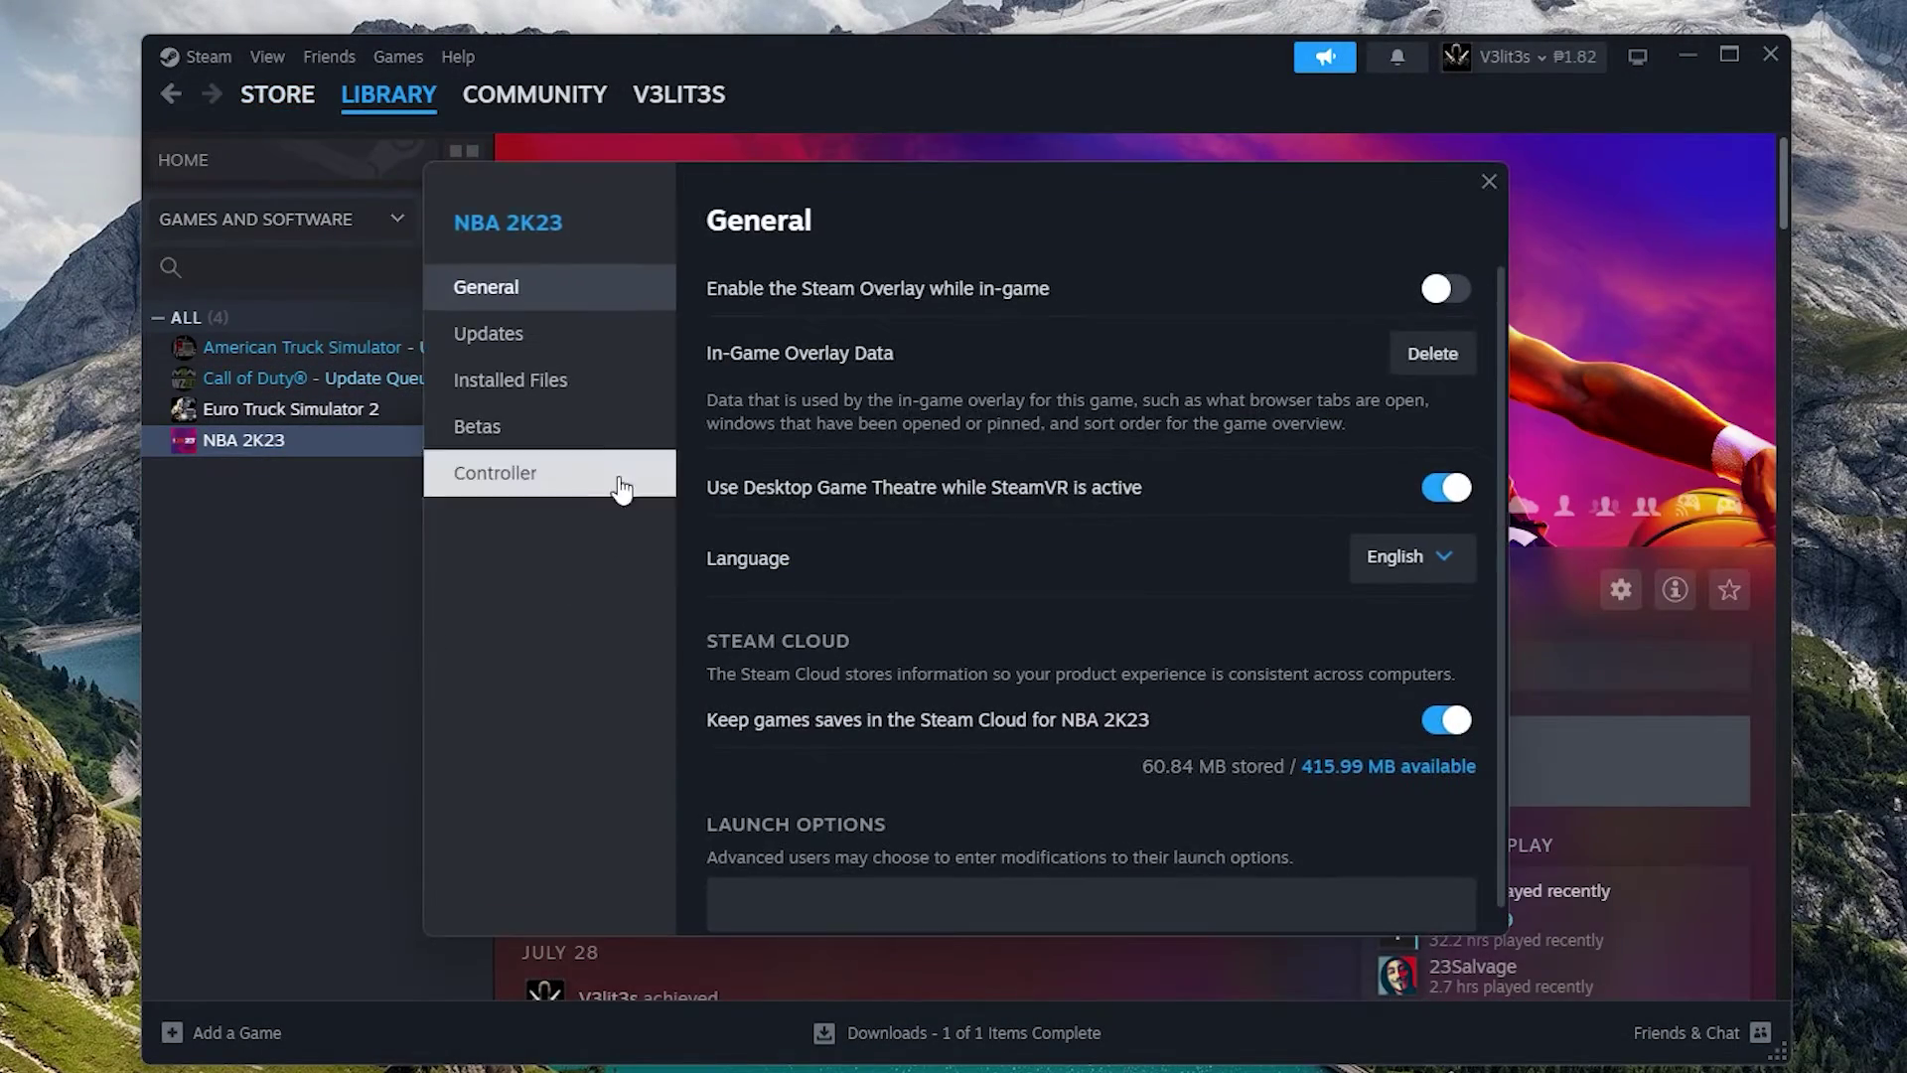
{"action": "left_click", "coordinate": [552, 387]}
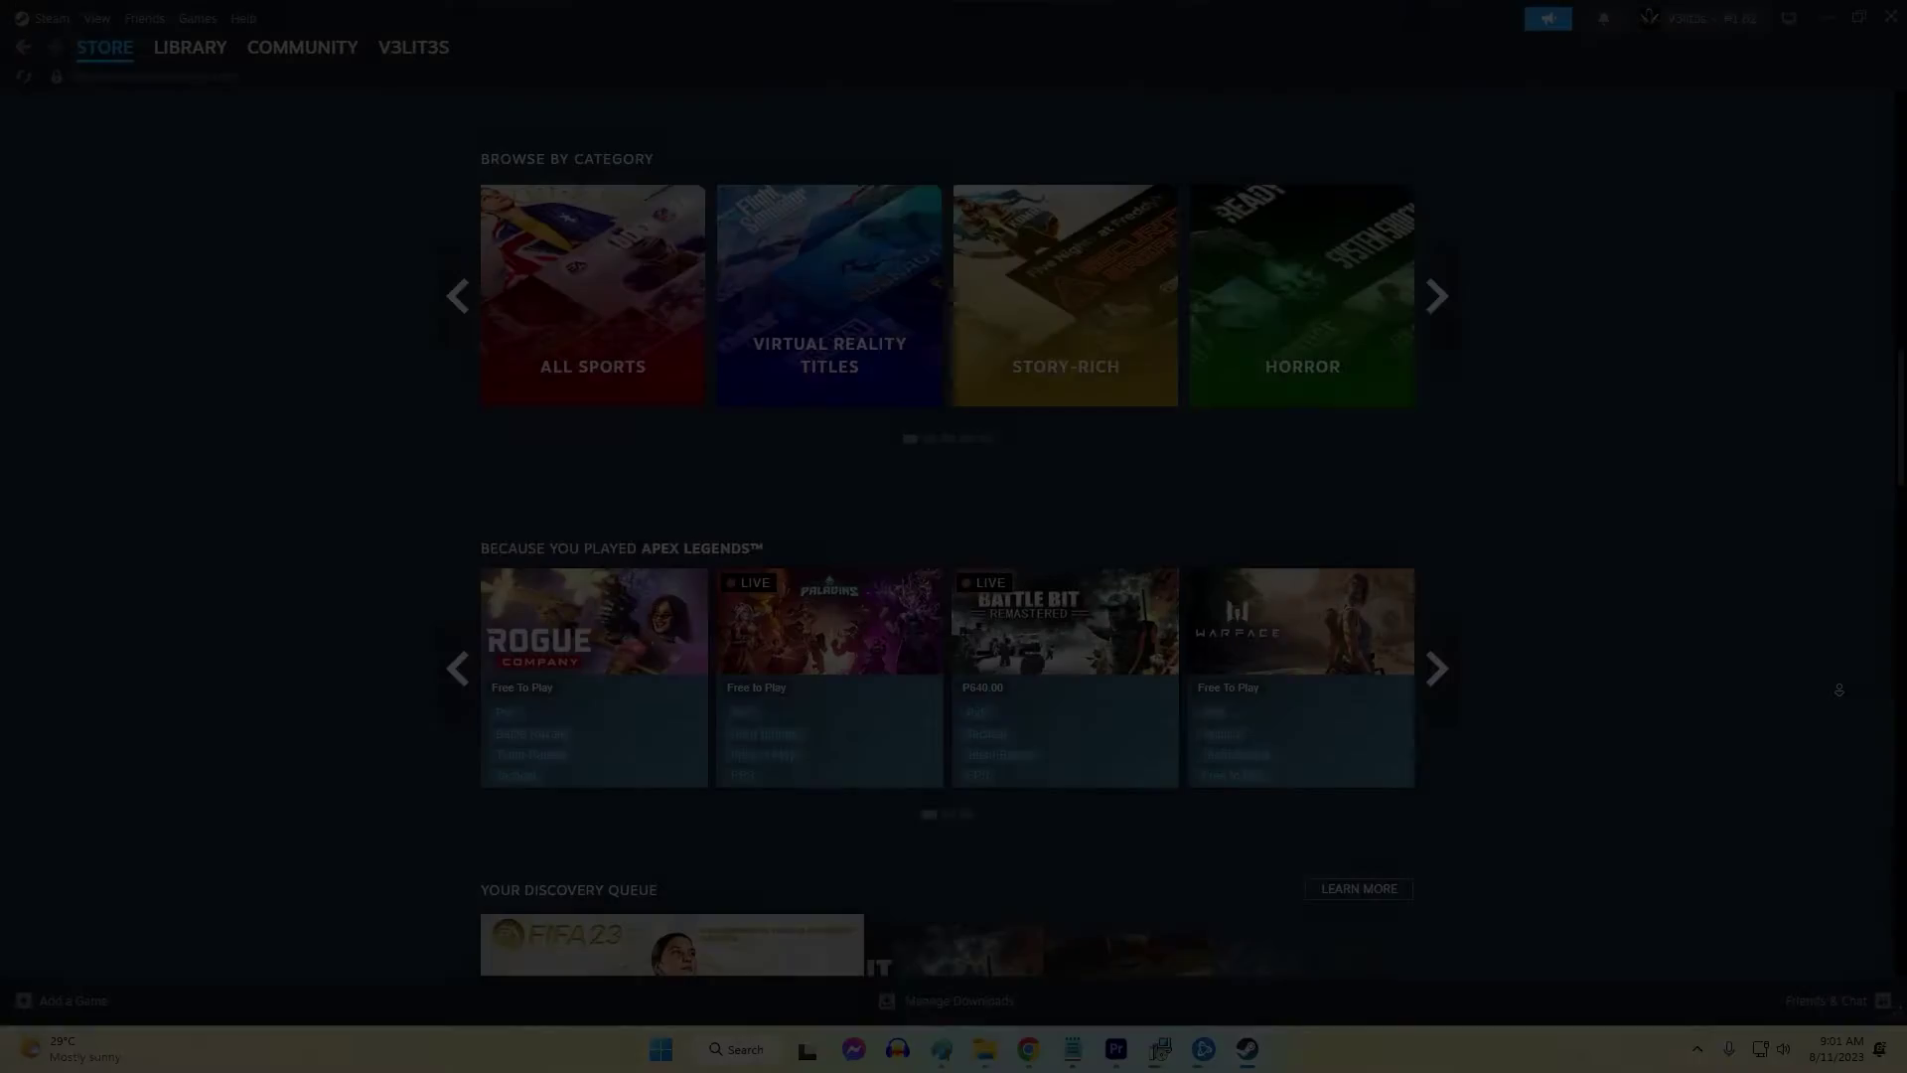
Switch the Steam client to offline mode.
{"action": "scroll", "coordinate": [1839, 689], "scroll_direction": "down", "scroll_amount": 2}
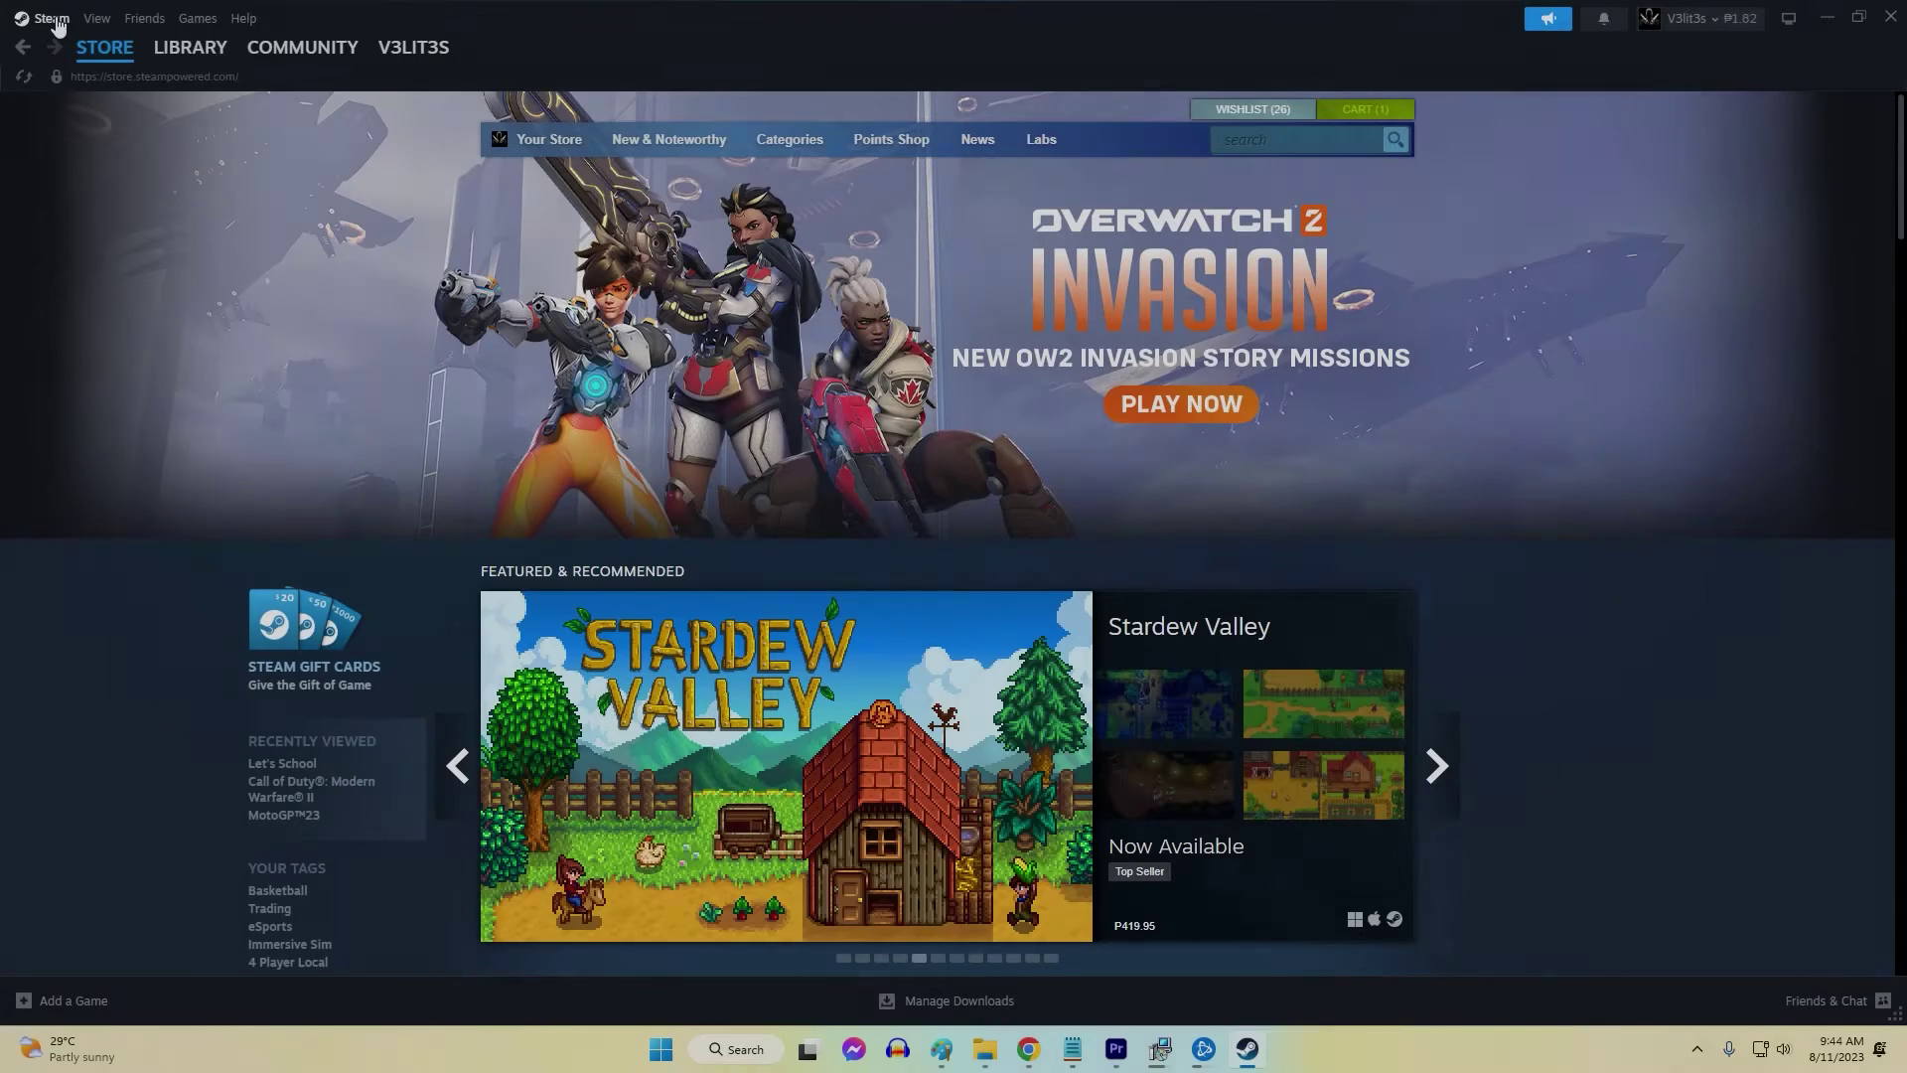
{"action": "left_click", "coordinate": [51, 19]}
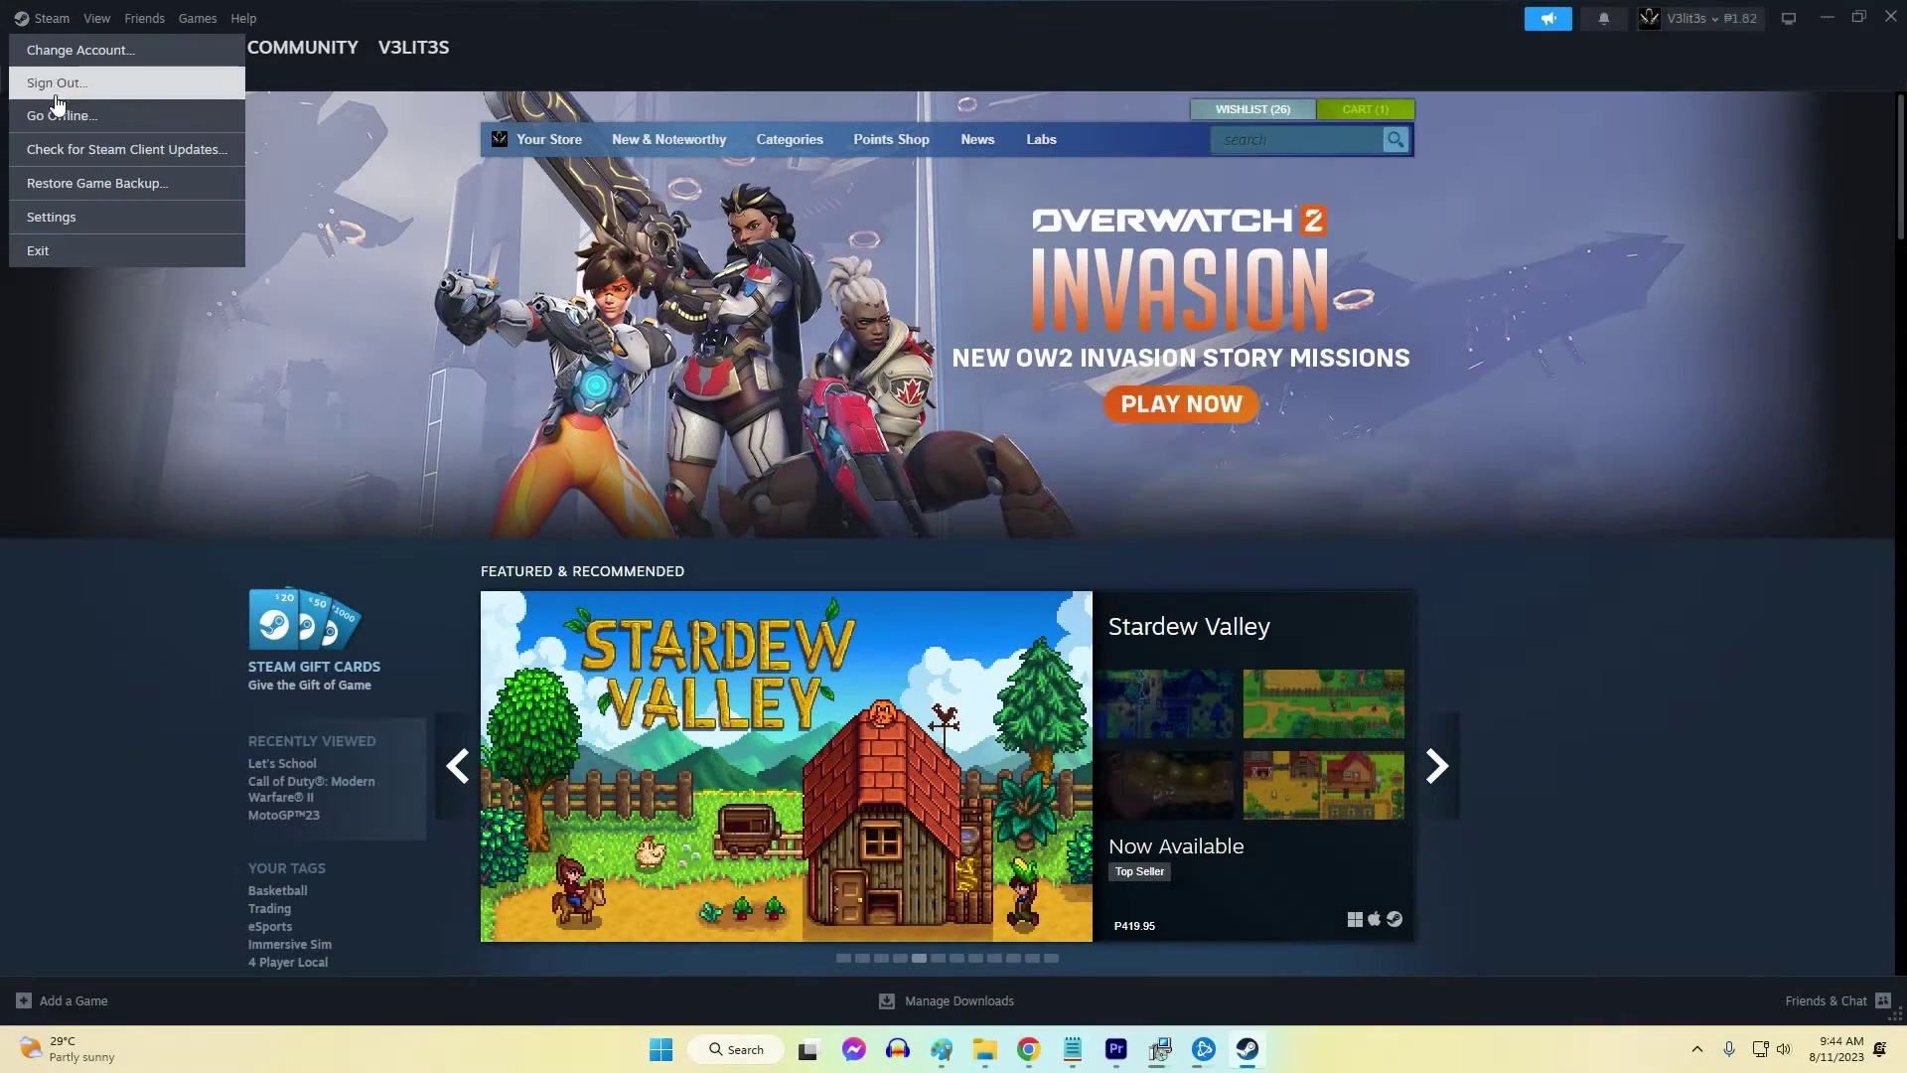
{"action": "left_click", "coordinate": [73, 117]}
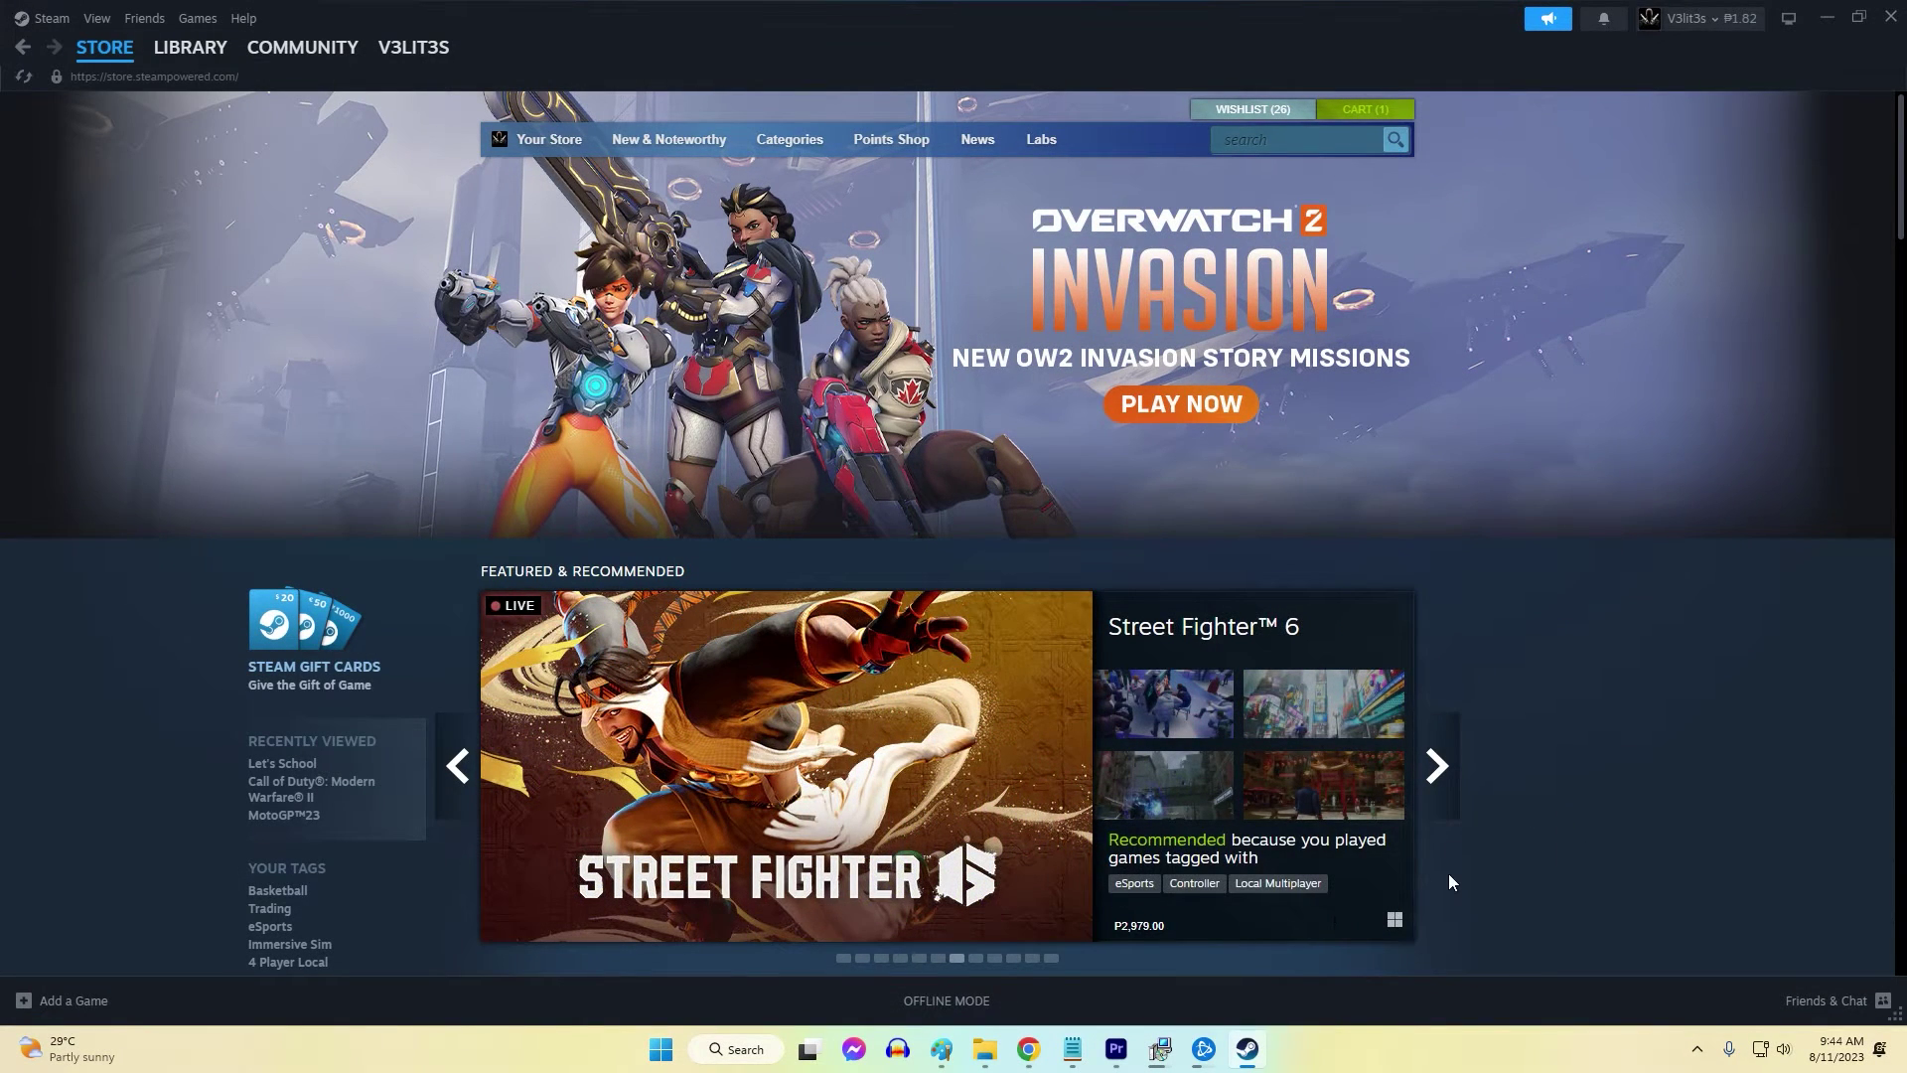
{"action": "scroll", "coordinate": [974, 736], "scroll_direction": "down", "scroll_amount": 3}
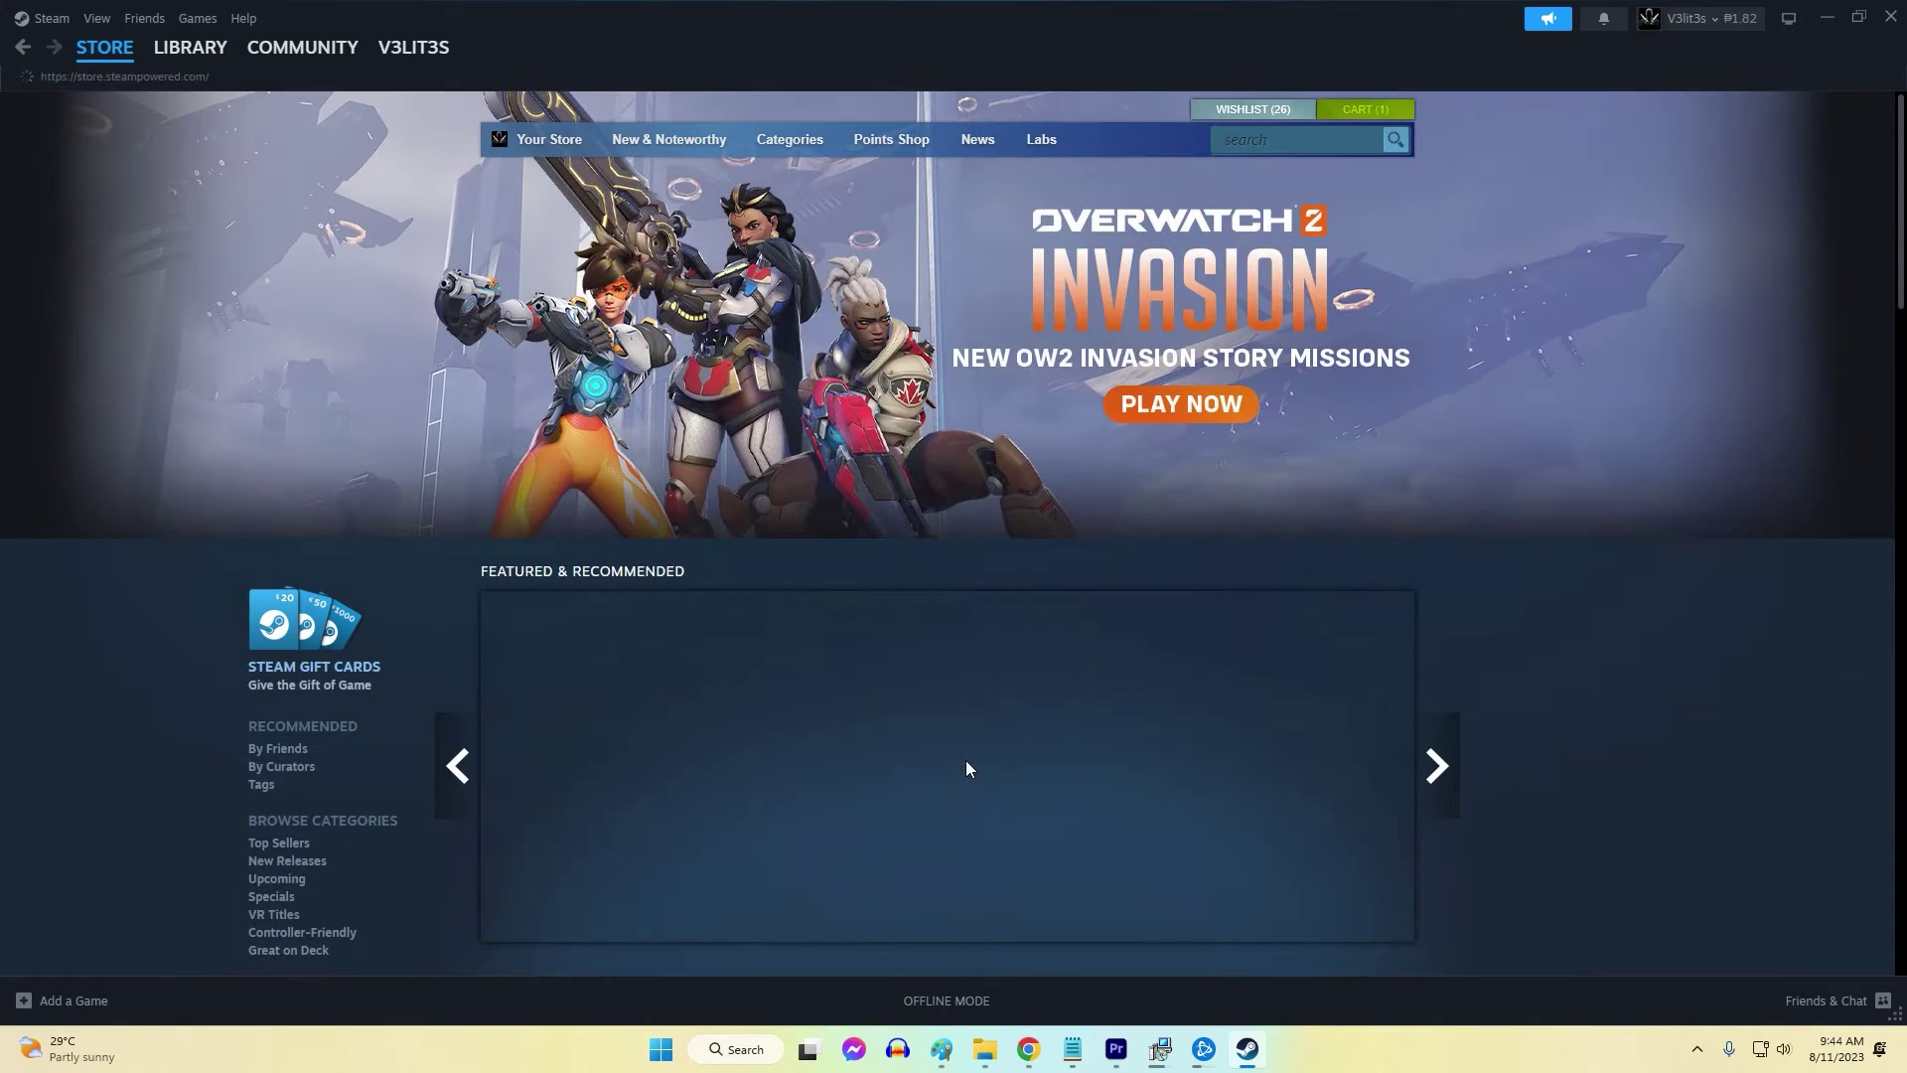
Bring the Steam client back online from offline mode.
{"action": "left_click", "coordinate": [42, 18]}
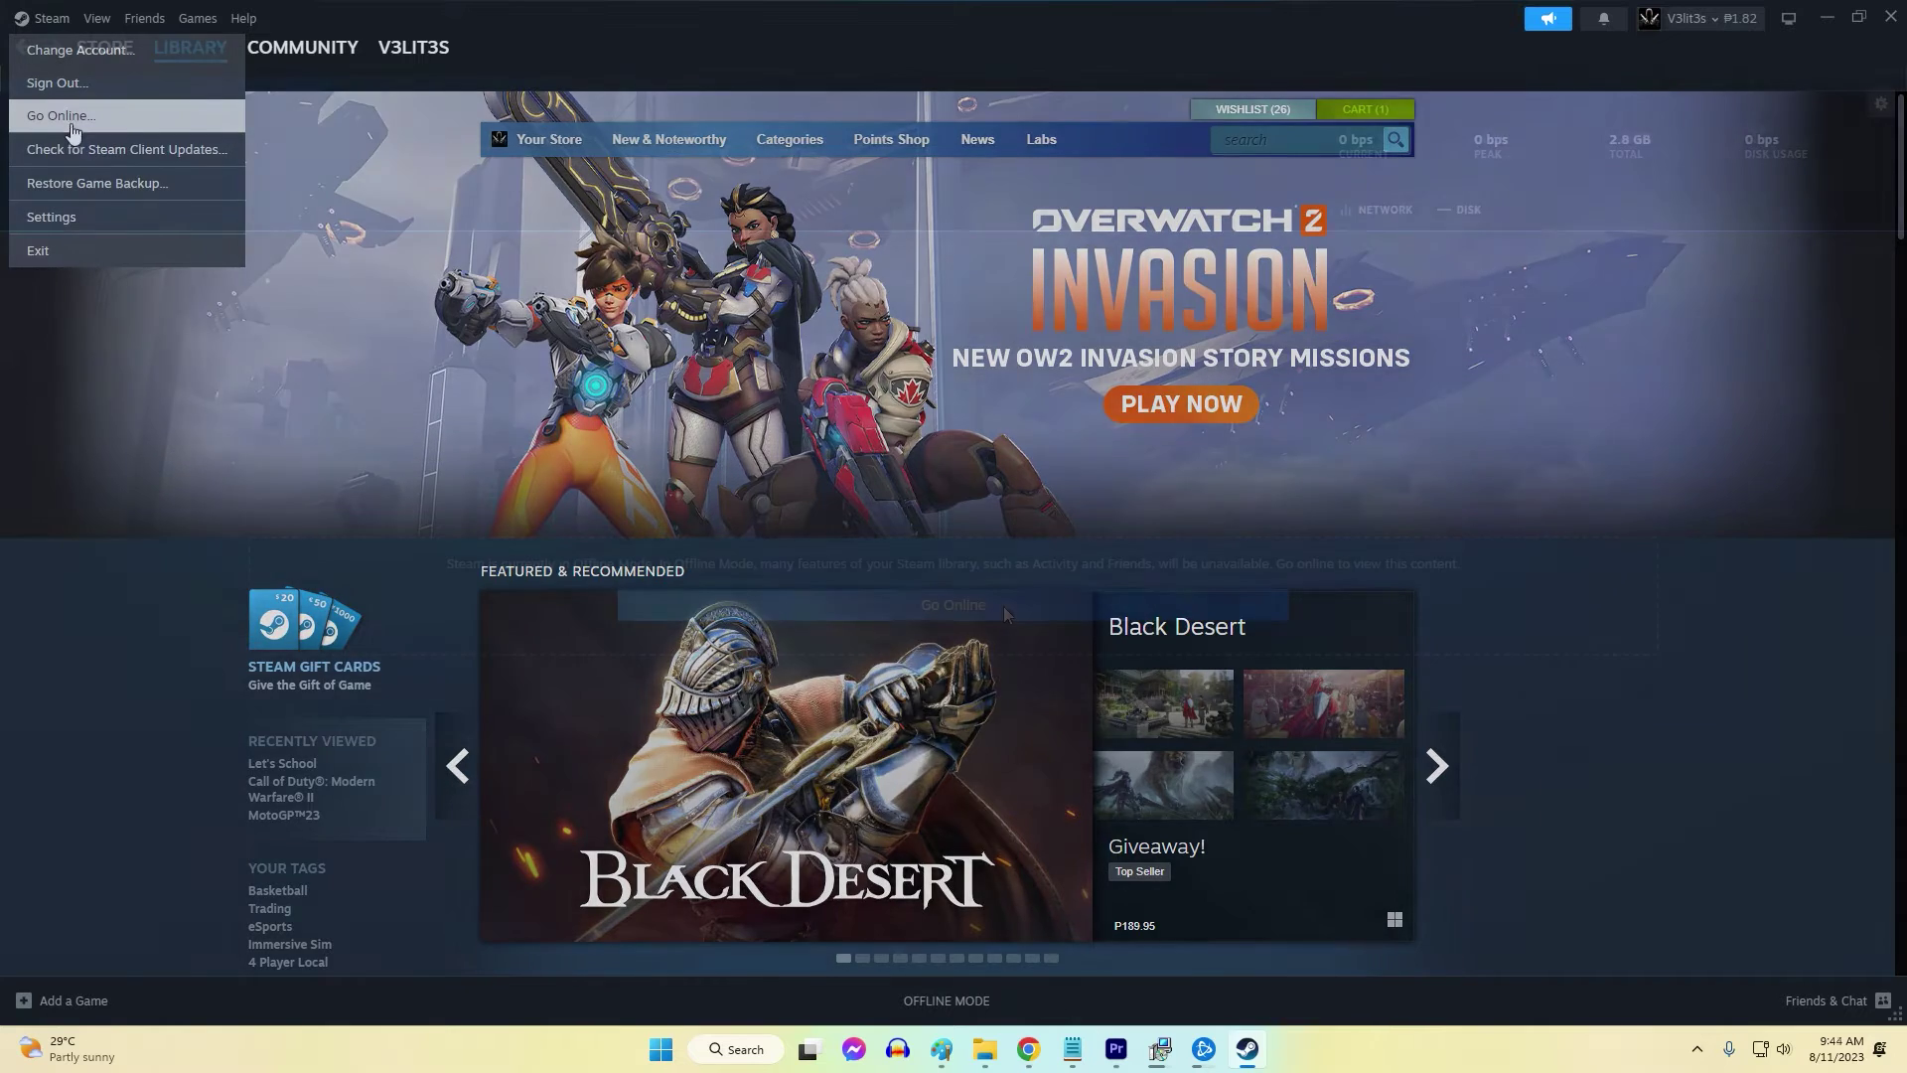
{"action": "left_click", "coordinate": [61, 116]}
{"action": "left_click", "coordinate": [754, 629]}
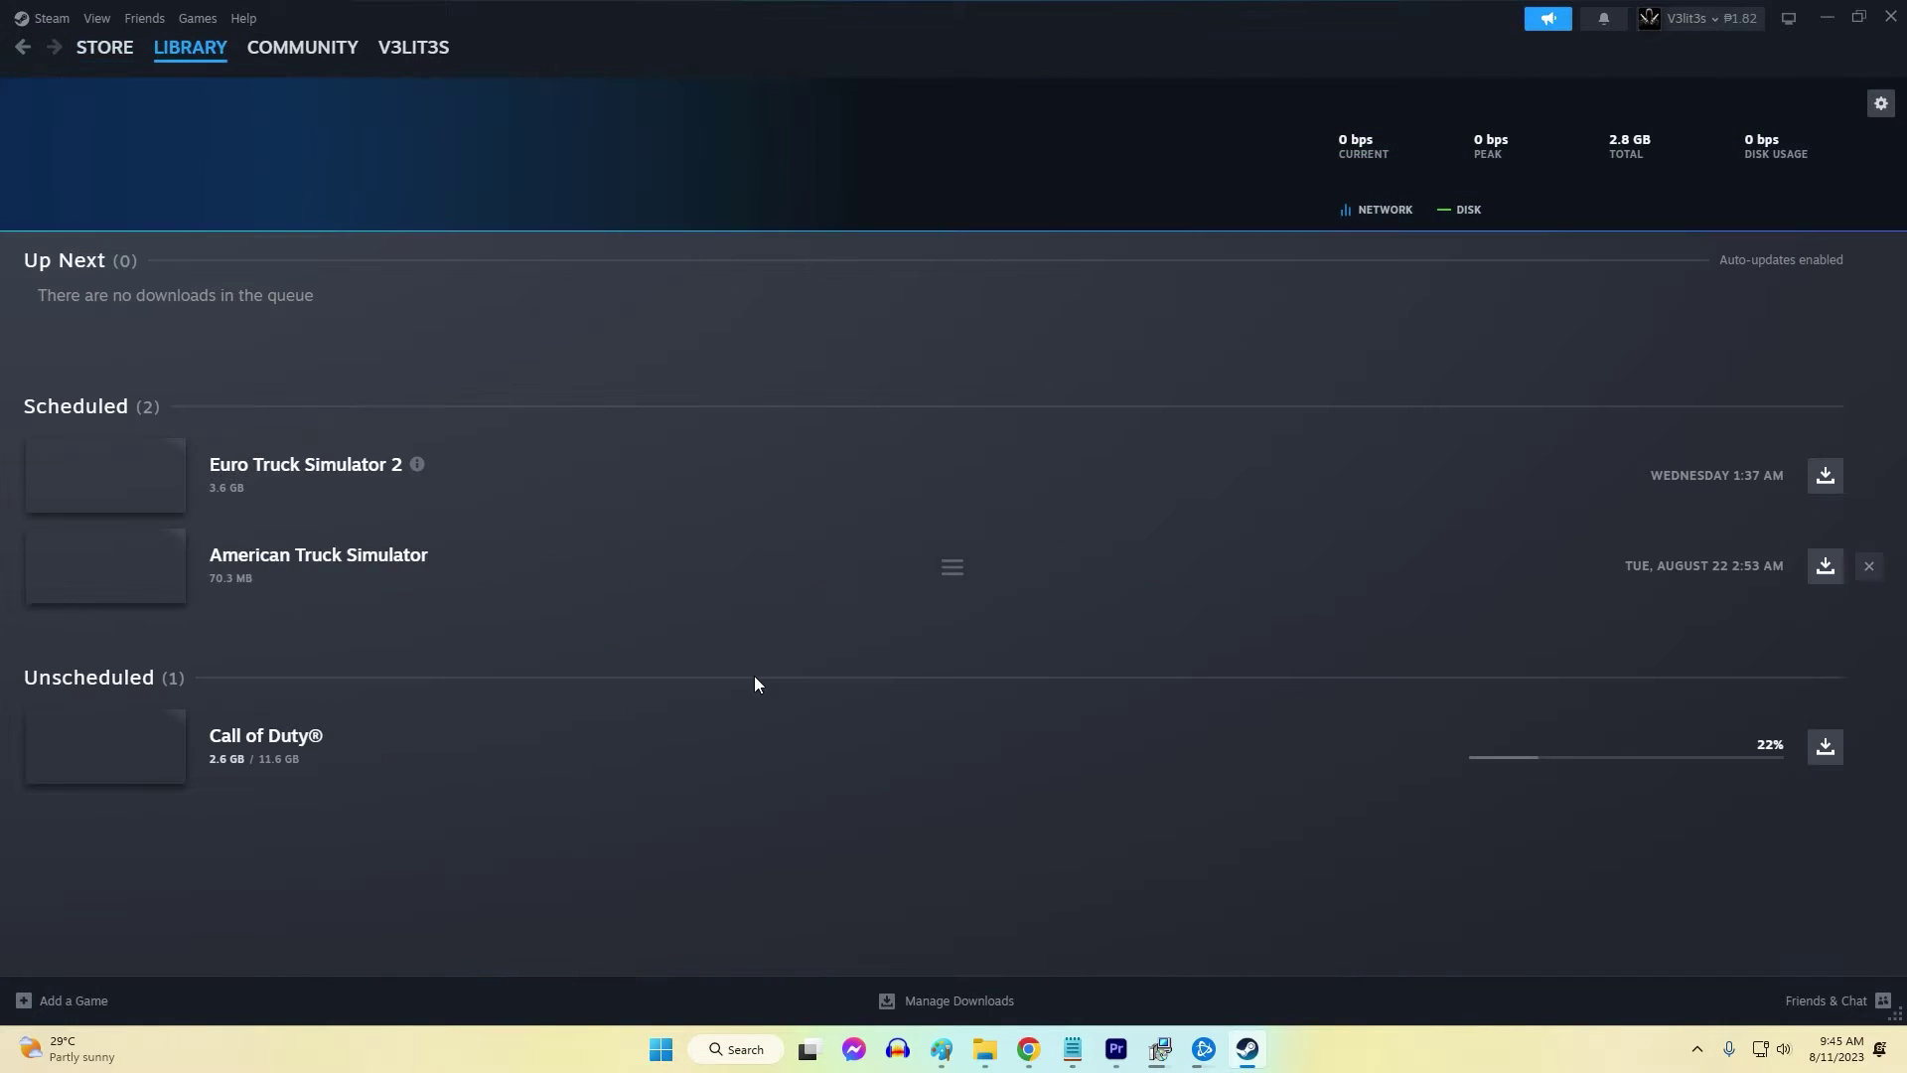
Open the Downloads section of the Steam settings.
{"action": "mouse_move", "coordinate": [210, 56]}
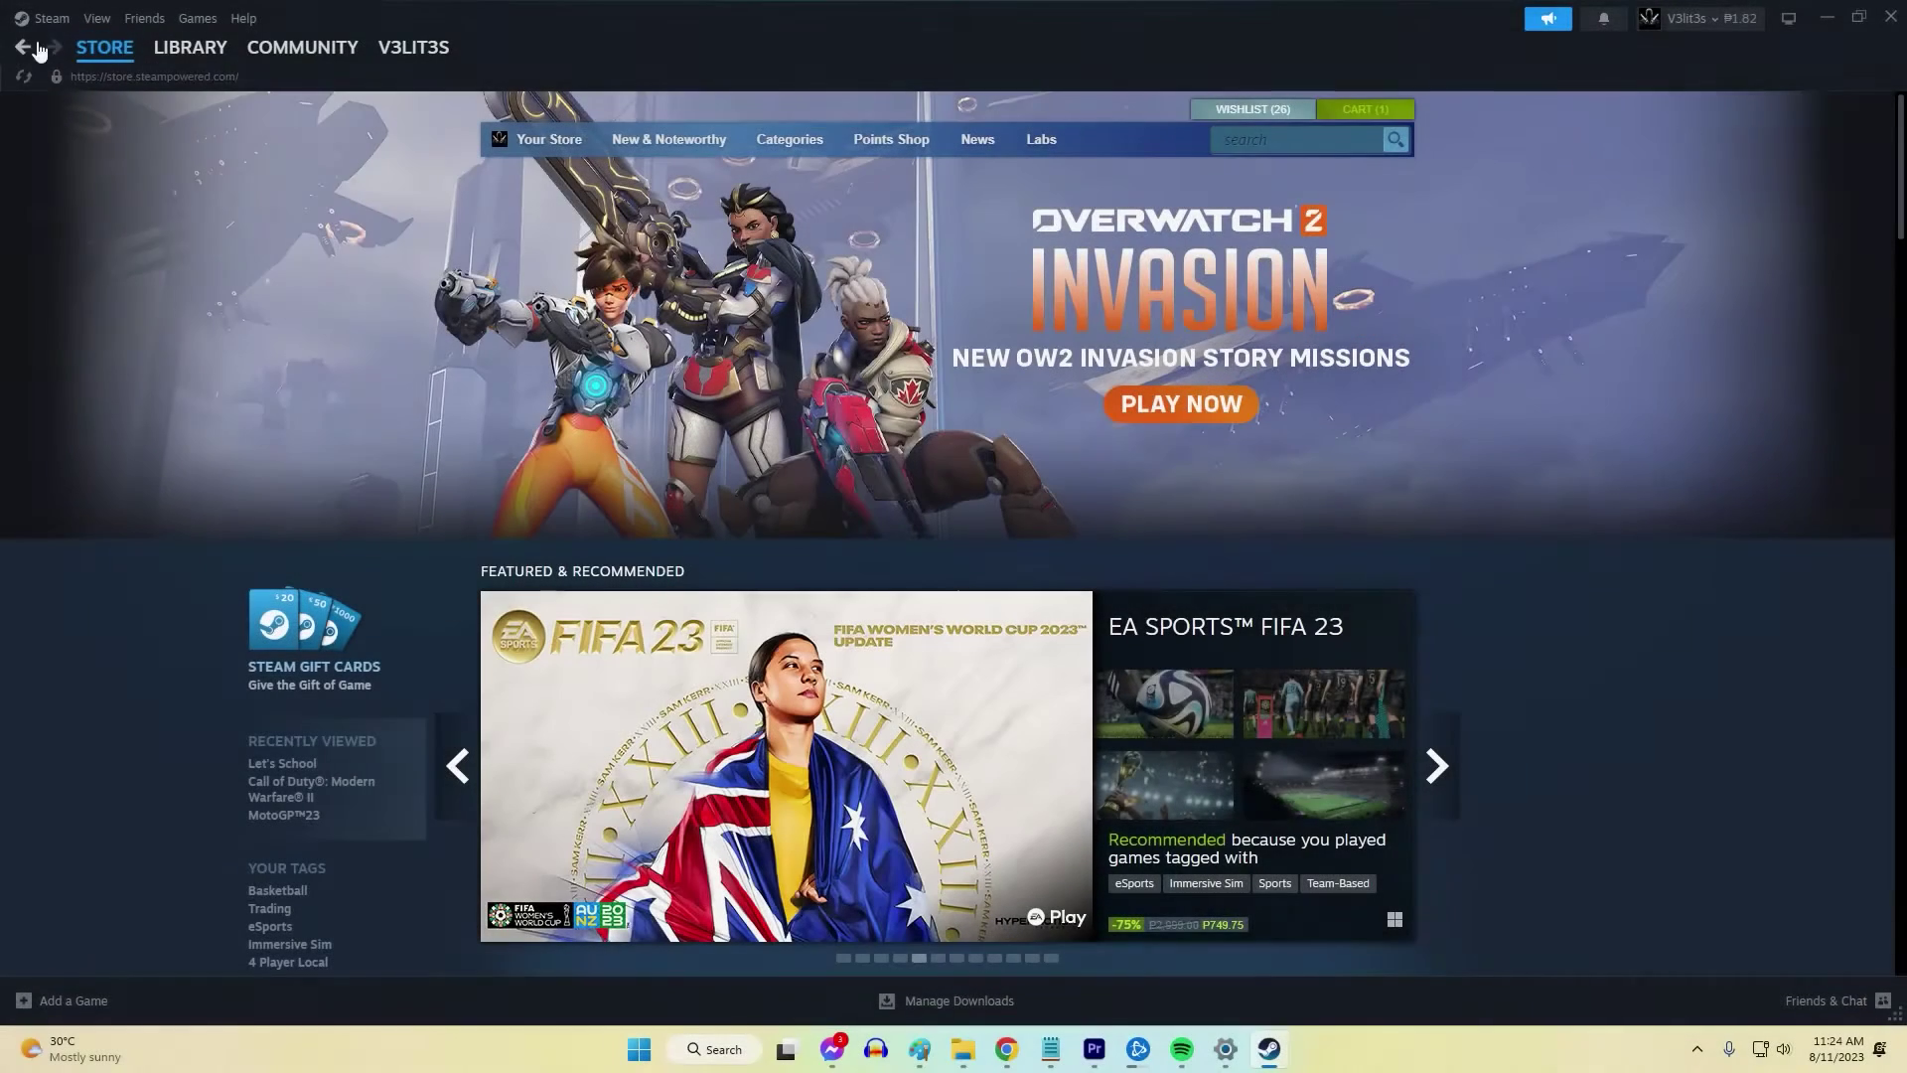
{"action": "left_click", "coordinate": [42, 22]}
{"action": "left_click", "coordinate": [74, 222]}
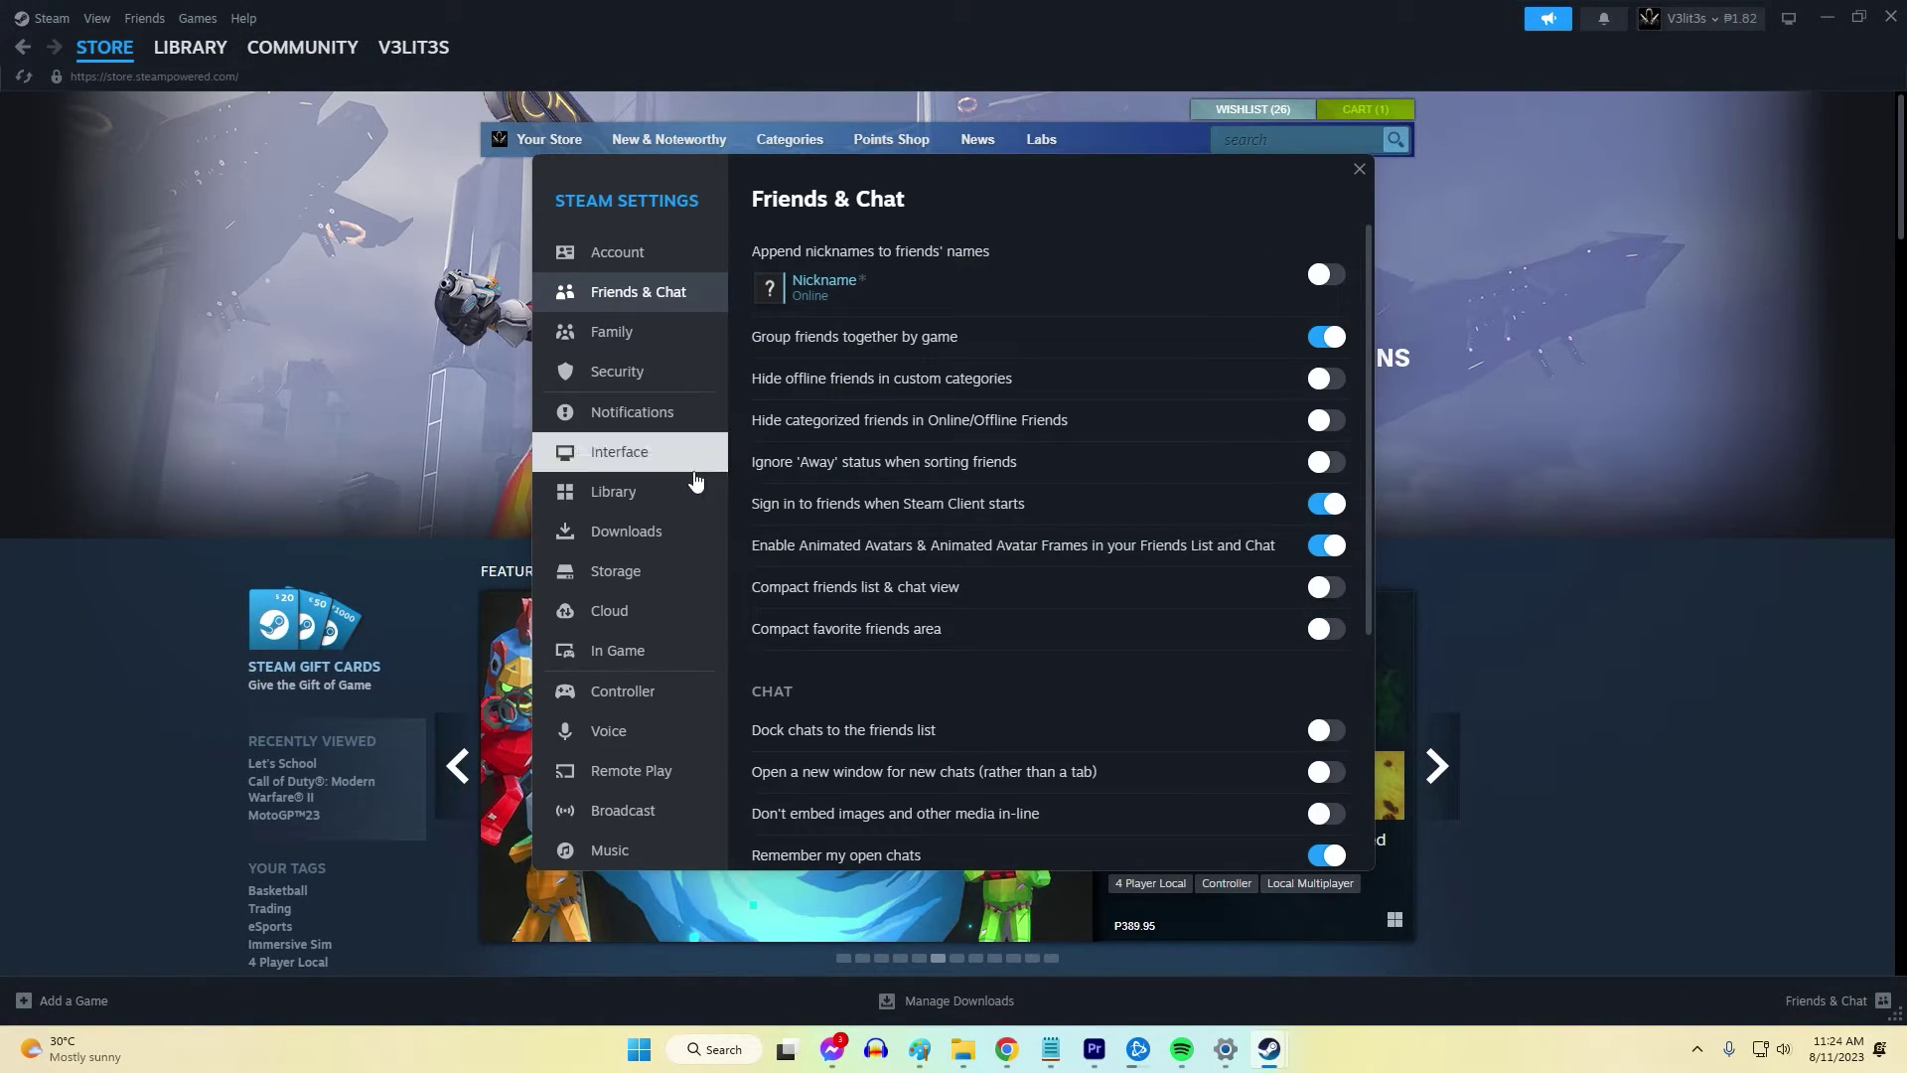
{"action": "left_click", "coordinate": [646, 532]}
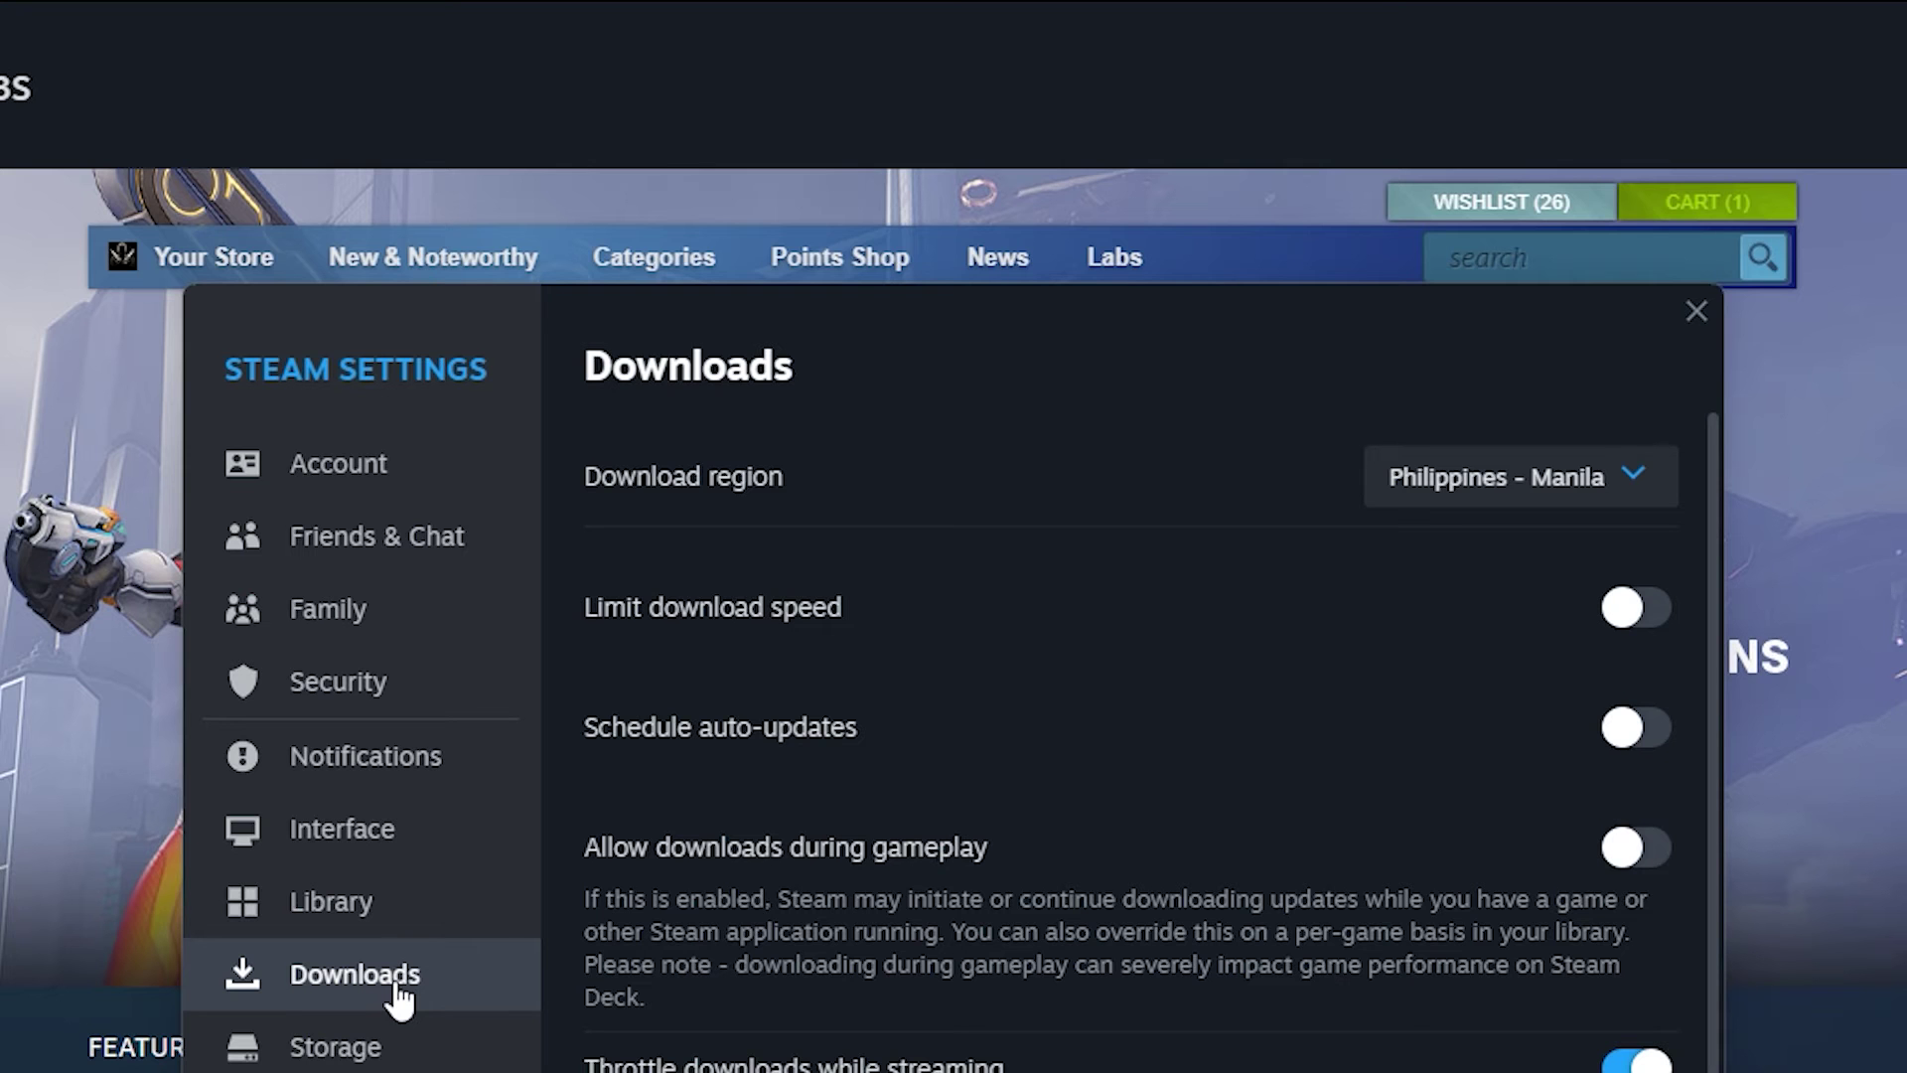
Browse the list of available download regions in the Downloads settings.
{"action": "left_click", "coordinate": [1627, 487]}
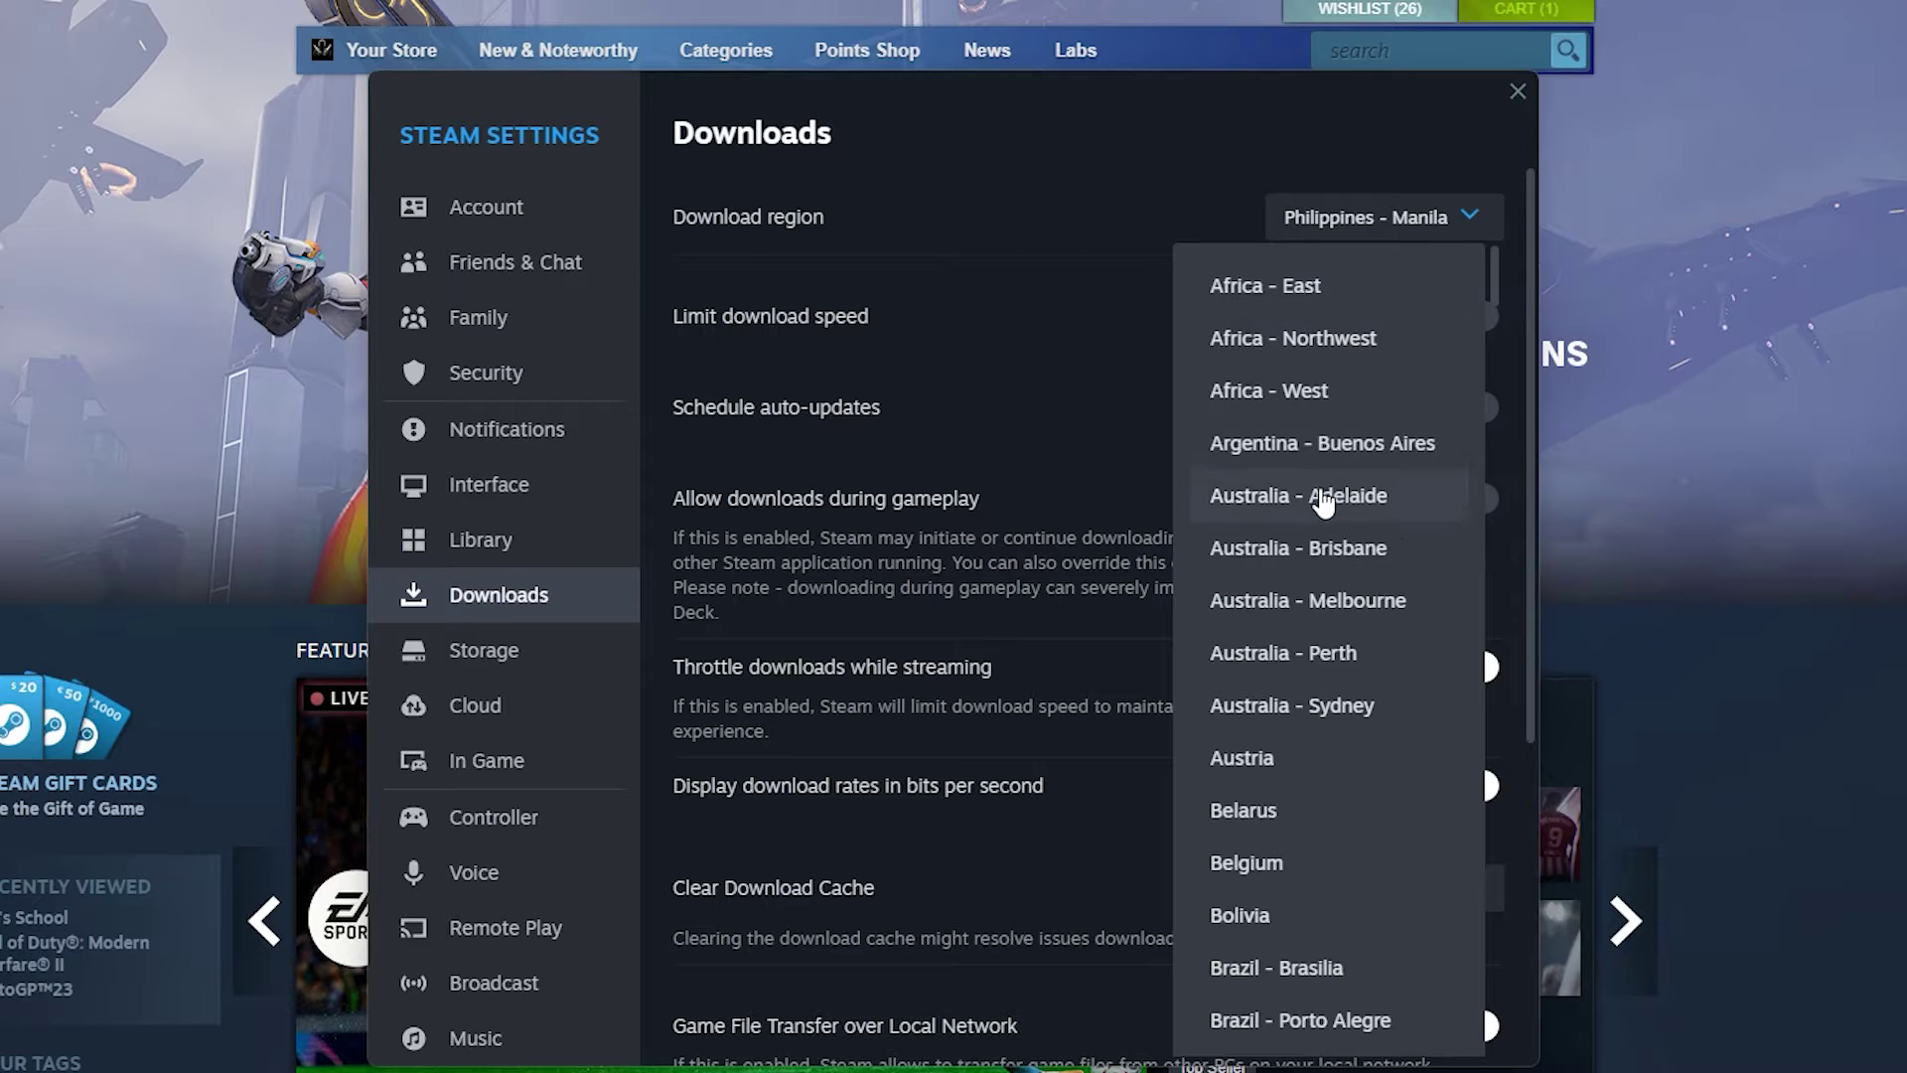
{"action": "scroll", "coordinate": [1321, 495], "scroll_direction": "down", "scroll_amount": 5}
{"action": "scroll", "coordinate": [1304, 656], "scroll_direction": "down", "scroll_amount": 3}
{"action": "scroll", "coordinate": [1303, 687], "scroll_direction": "down", "scroll_amount": 3}
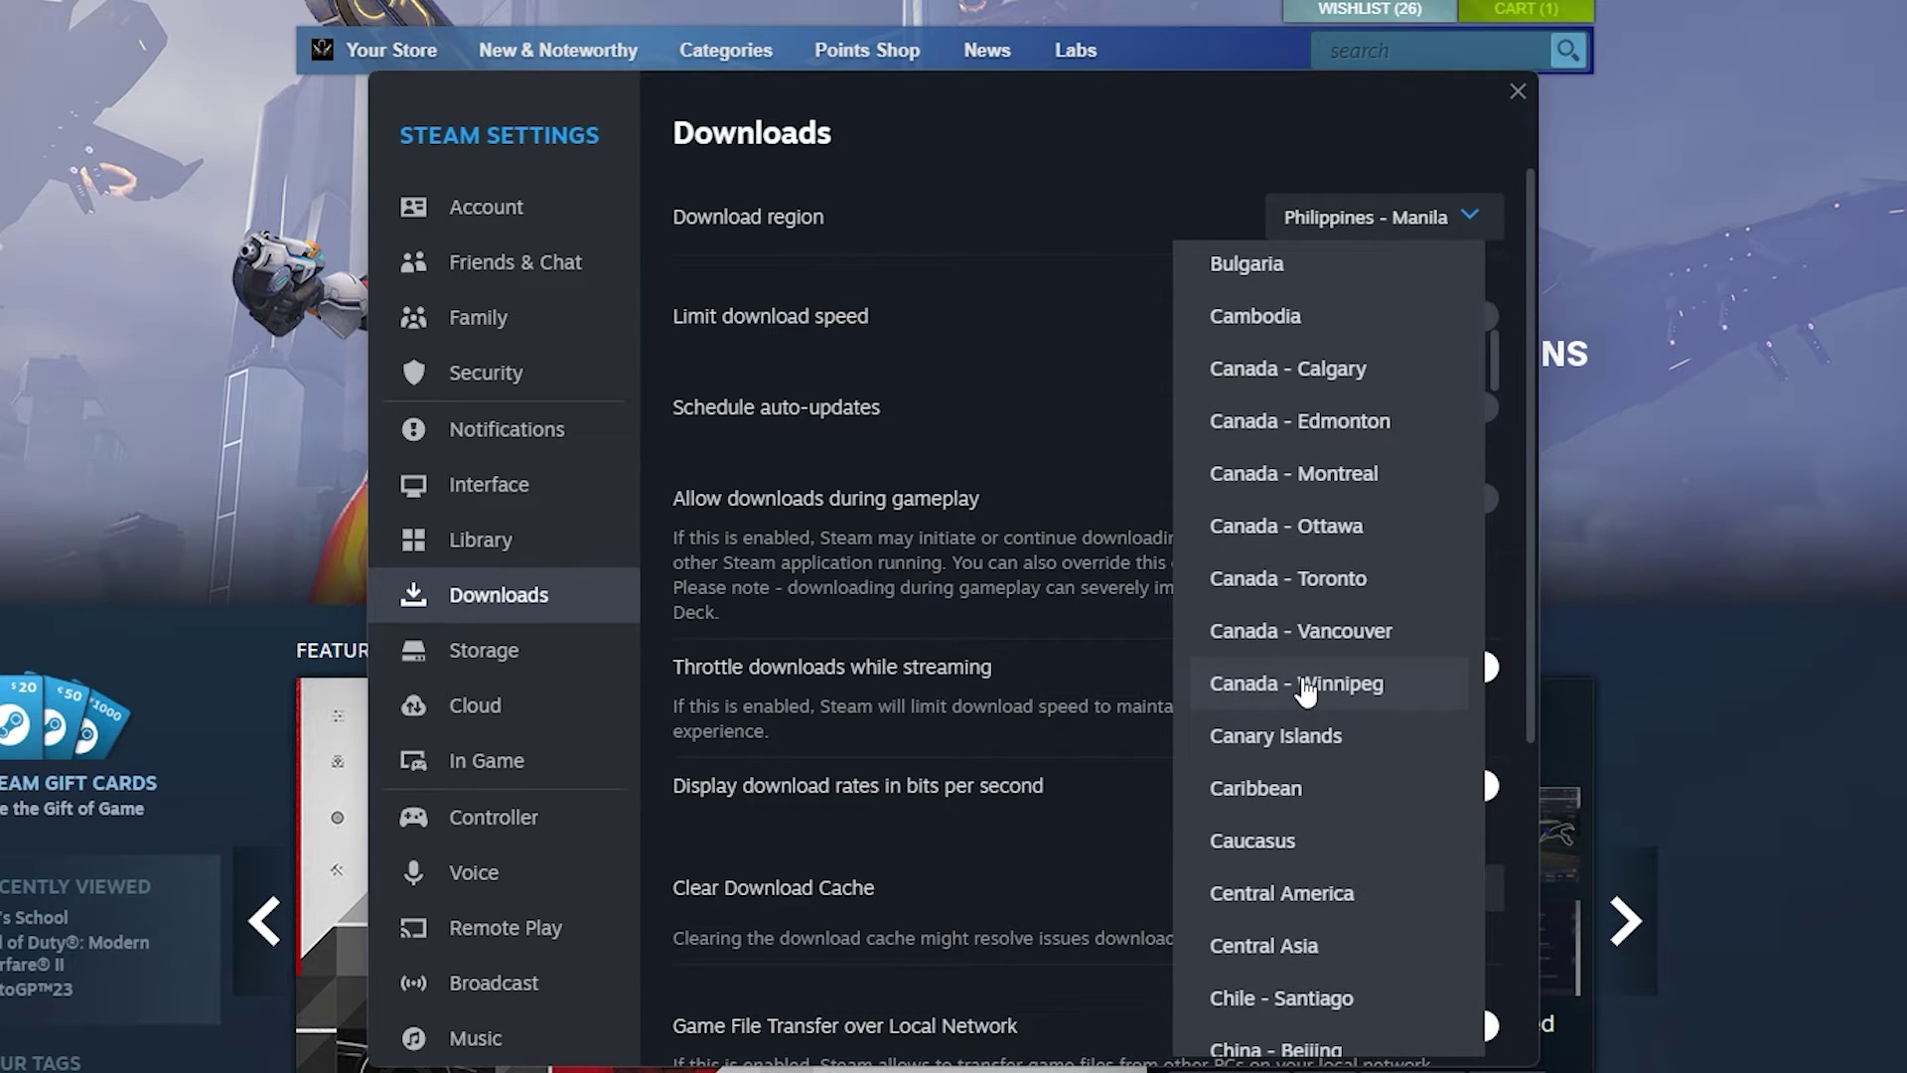
{"action": "scroll", "coordinate": [1302, 715], "scroll_direction": "down", "scroll_amount": 5}
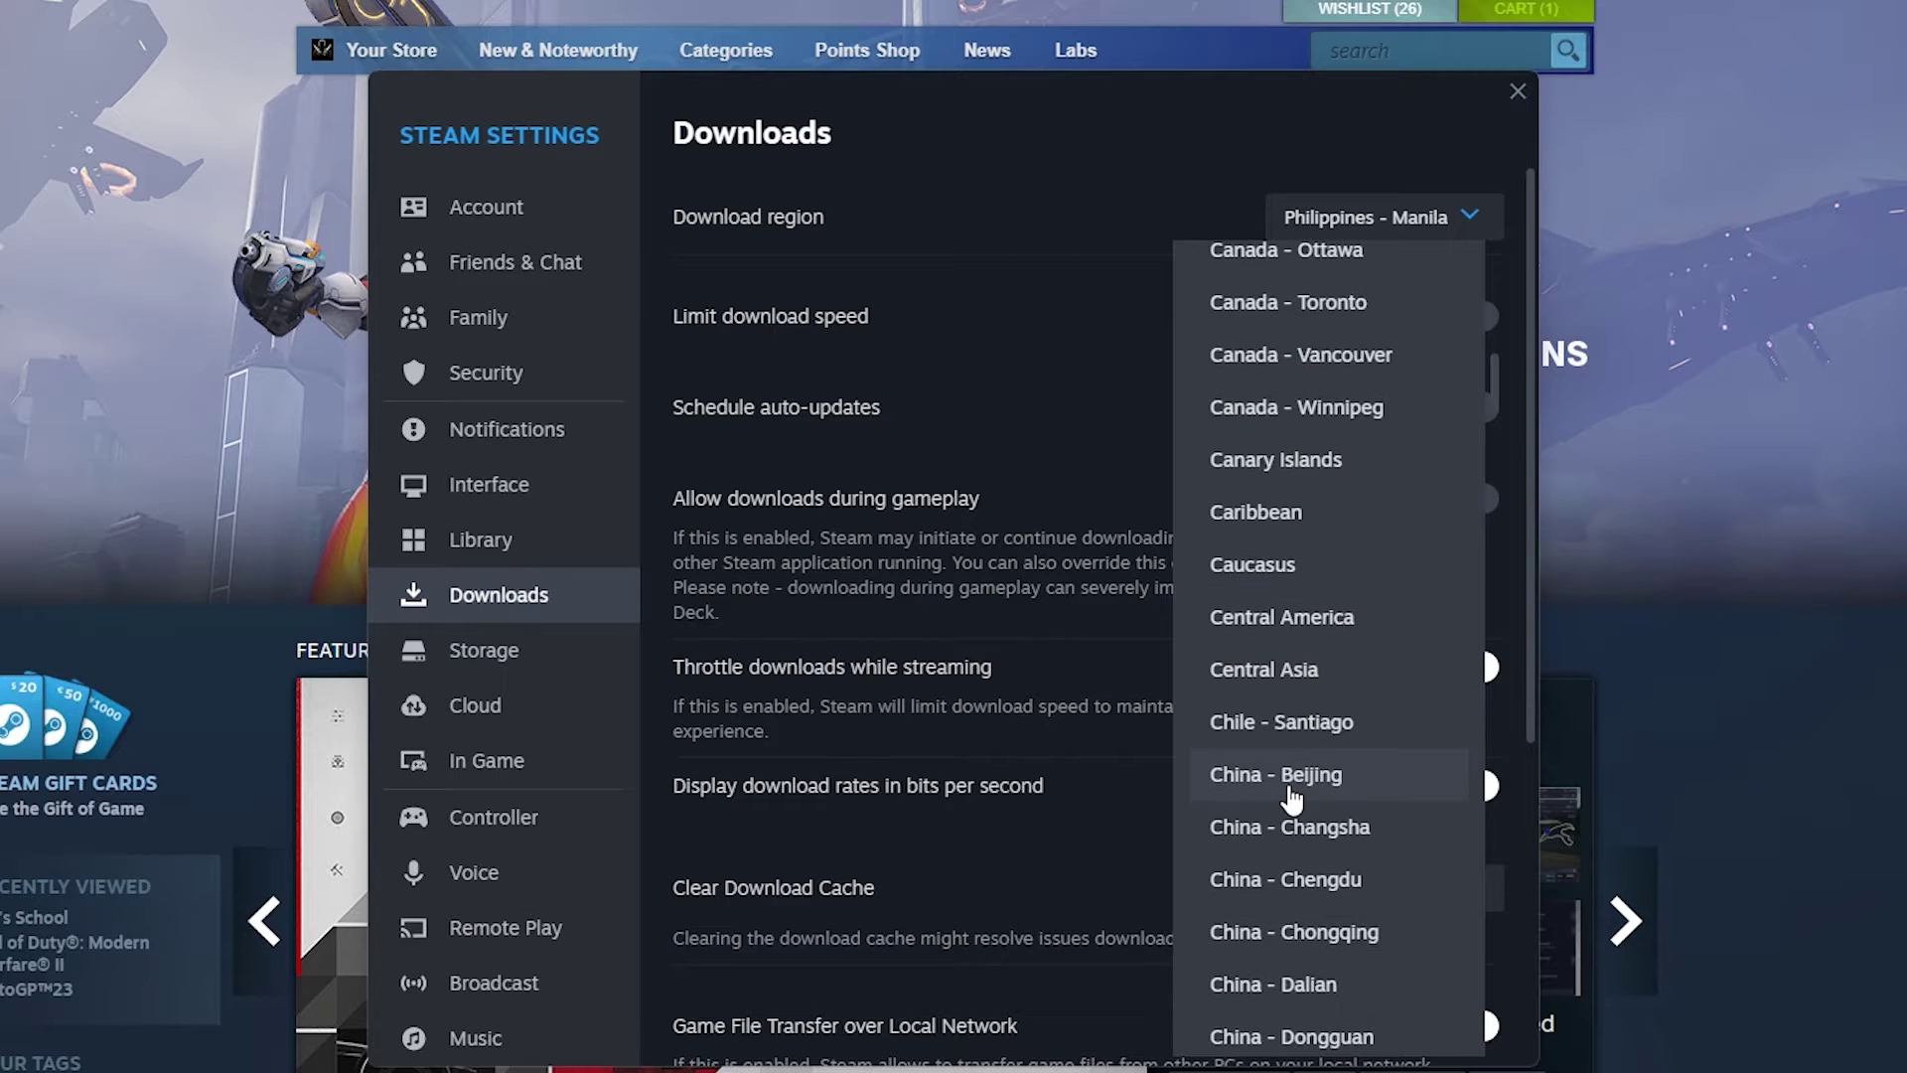
{"action": "scroll", "coordinate": [1291, 795], "scroll_direction": "down", "scroll_amount": 3}
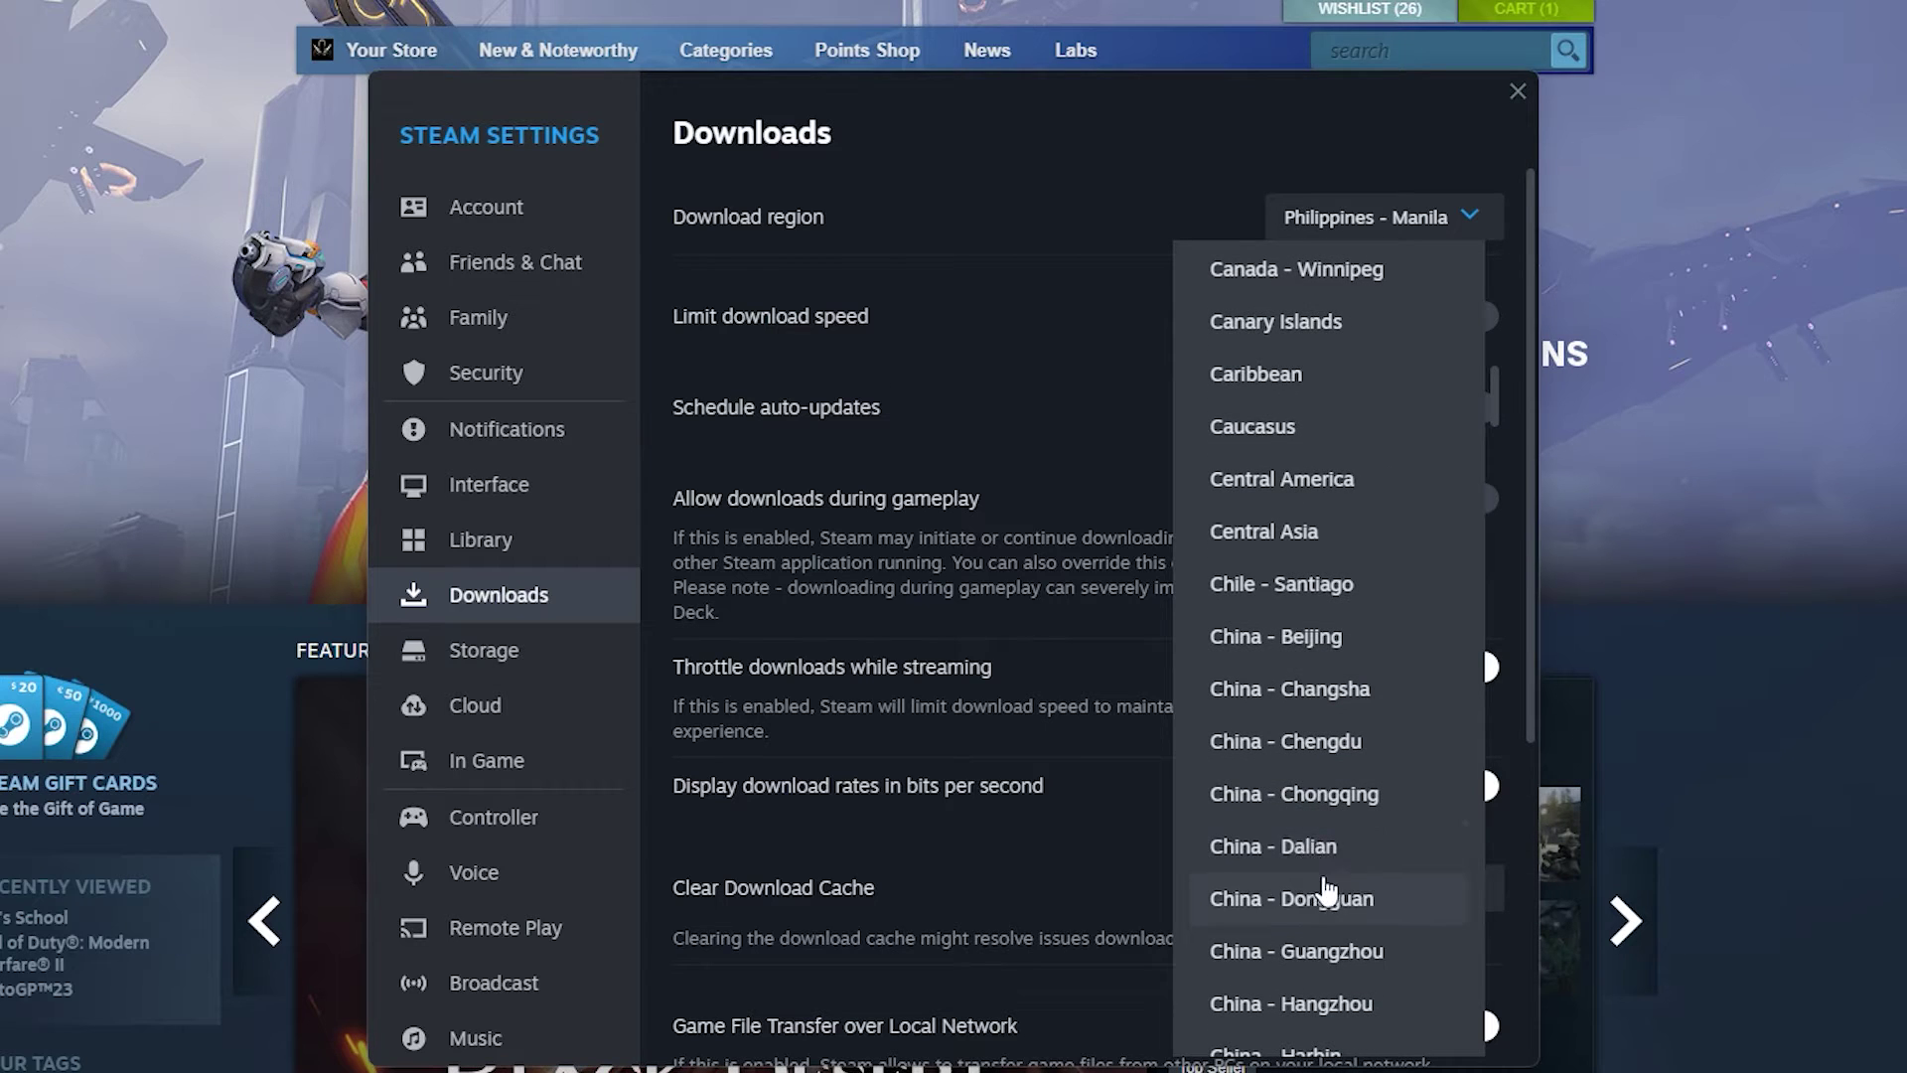
{"action": "scroll", "coordinate": [1328, 887], "scroll_direction": "down", "scroll_amount": 3}
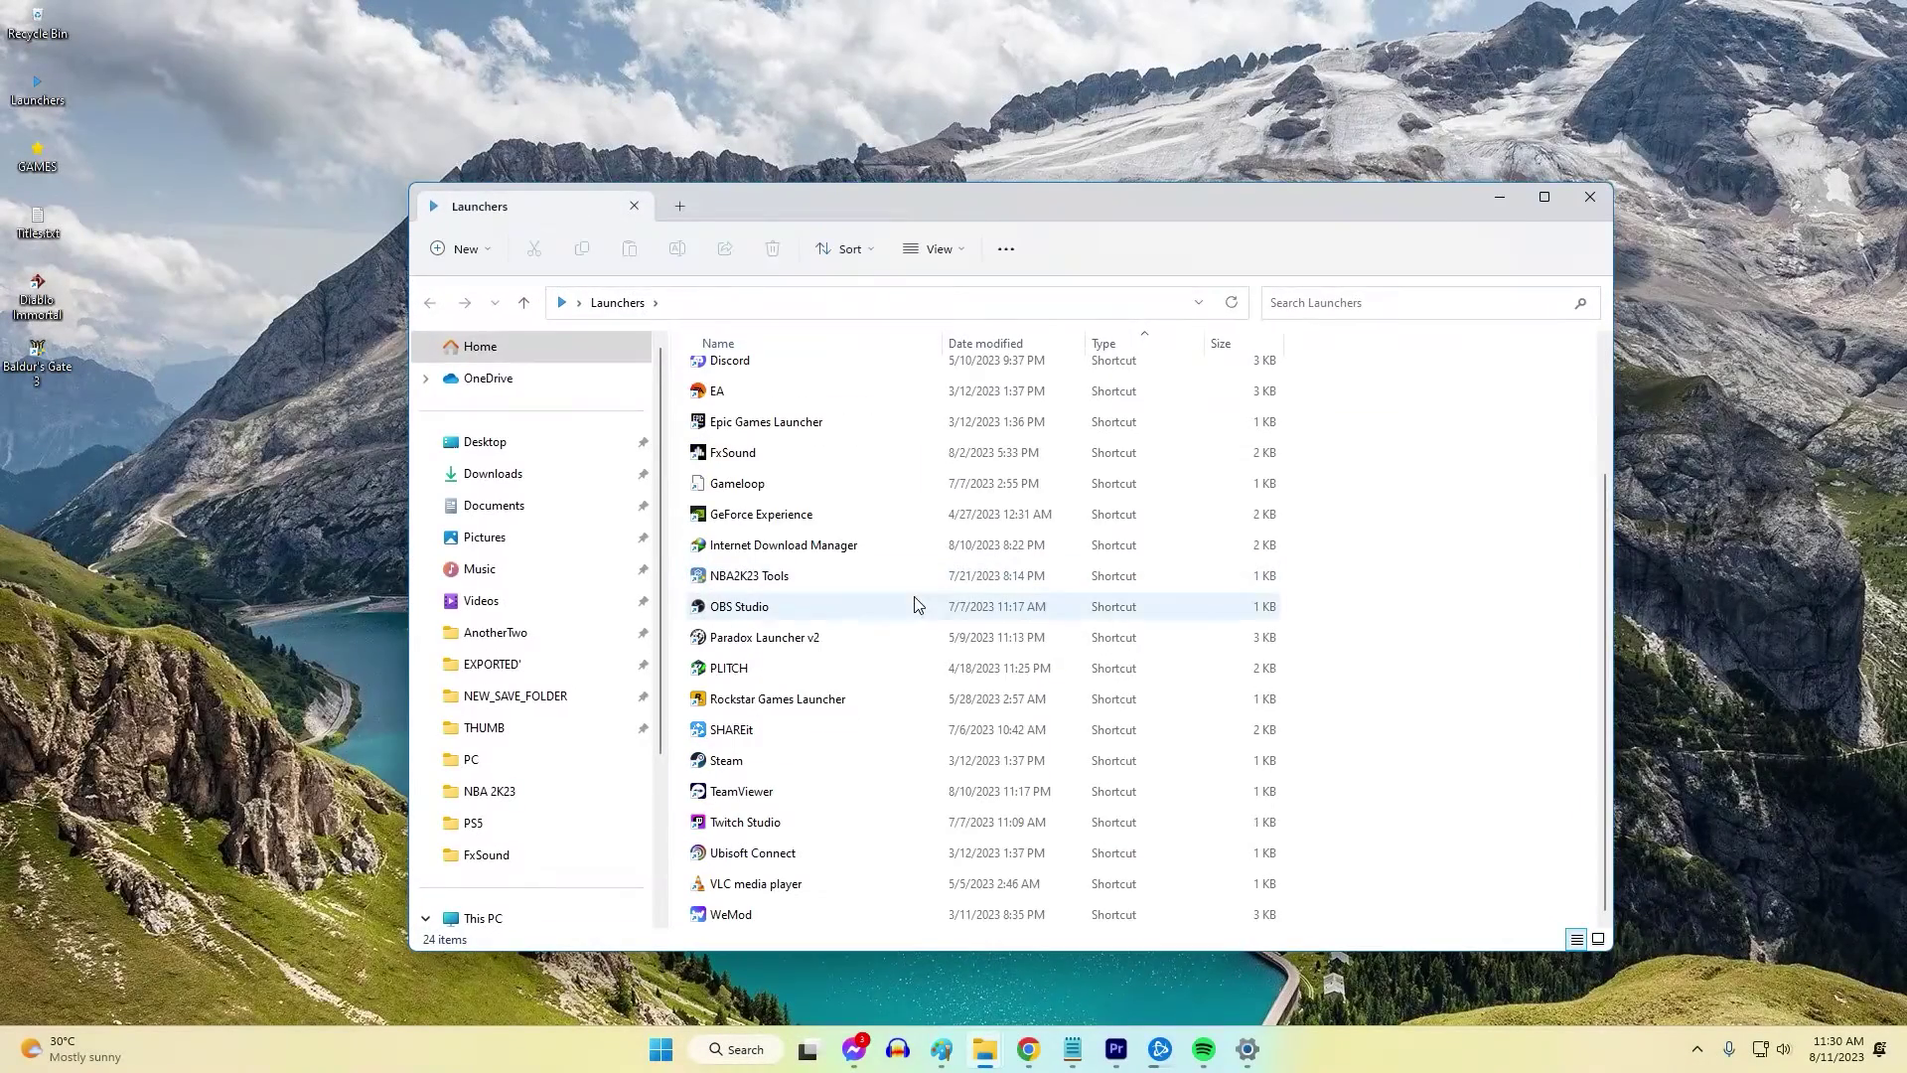
Run Steam as administrator from its shortcut in the Launchers folder.
{"action": "right_click", "coordinate": [748, 762]}
{"action": "left_click", "coordinate": [849, 471]}
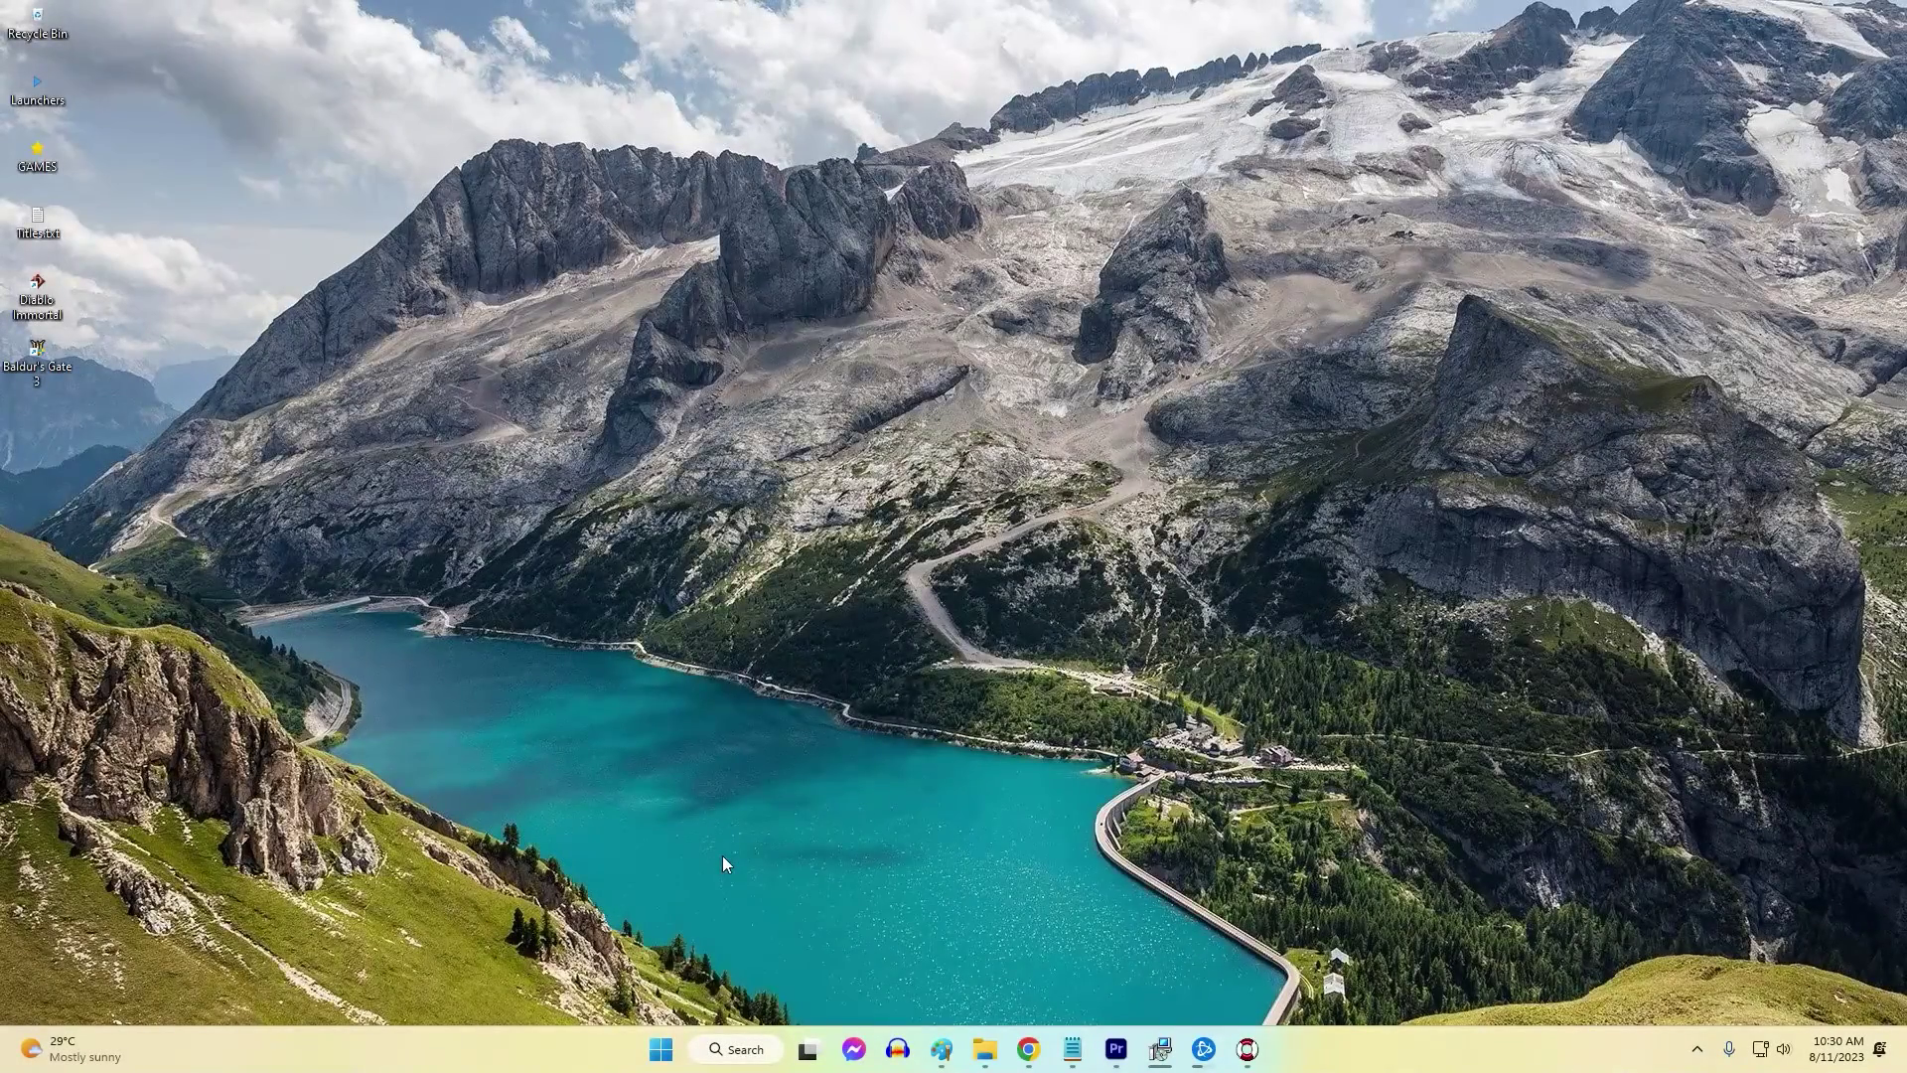
Search Windows for "fire", open Windows Defender Firewall and show the apps allowed through it.
{"action": "key", "text": "super"}
{"action": "type", "text": "firefox"}
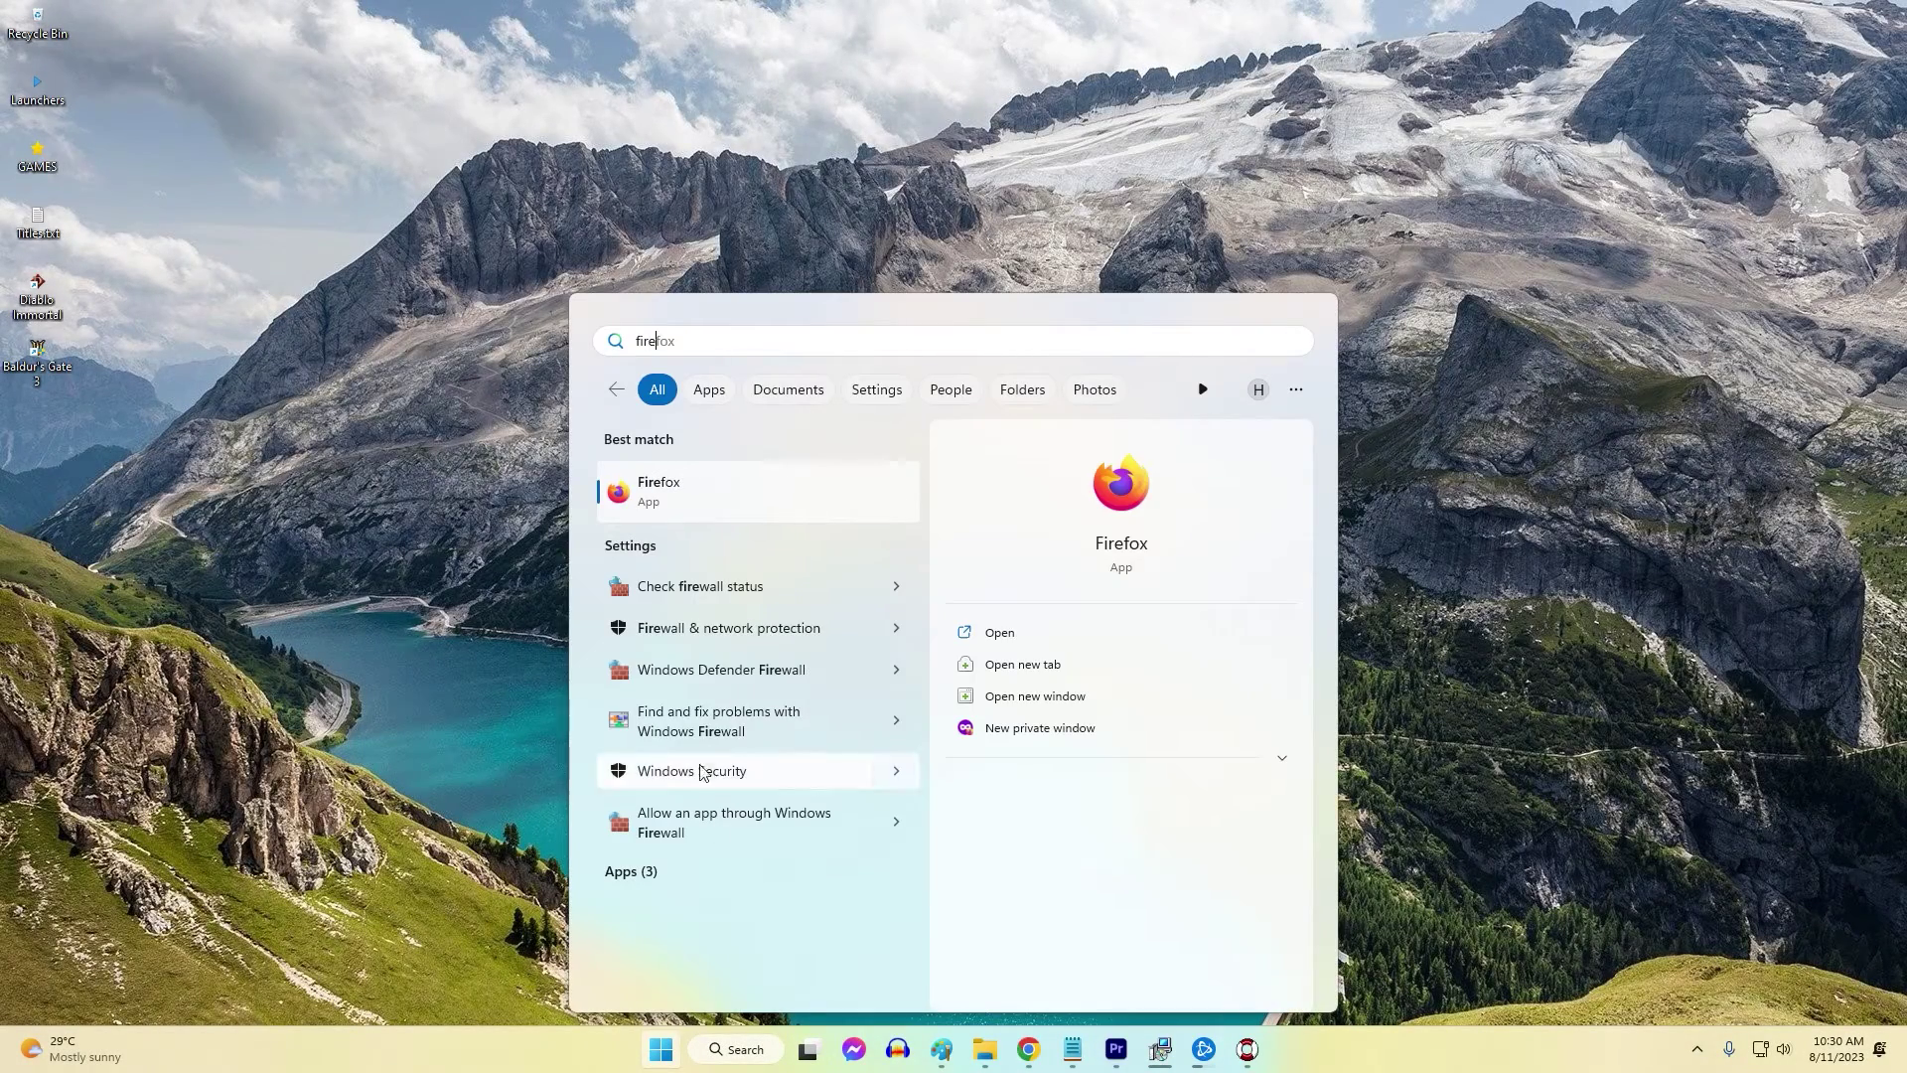
{"action": "left_click", "coordinate": [740, 683]}
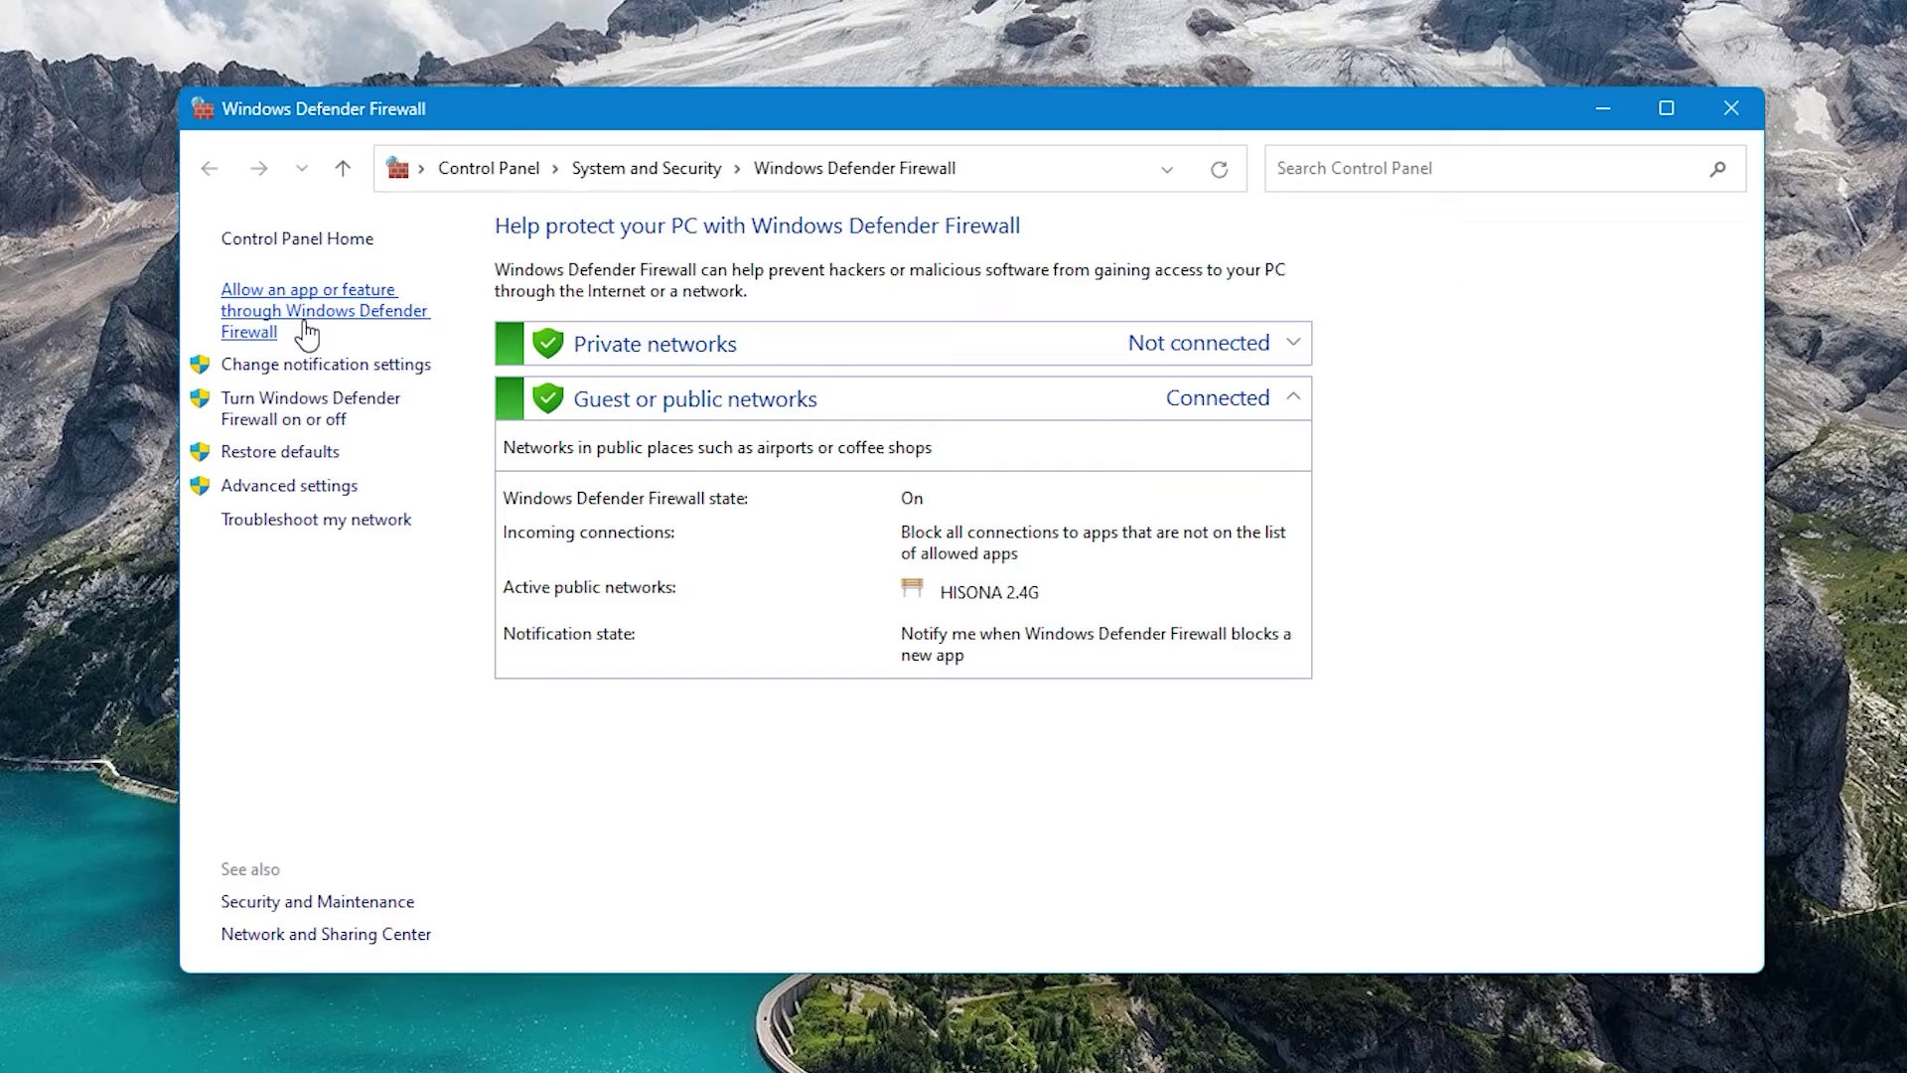
{"action": "left_click", "coordinate": [307, 333]}
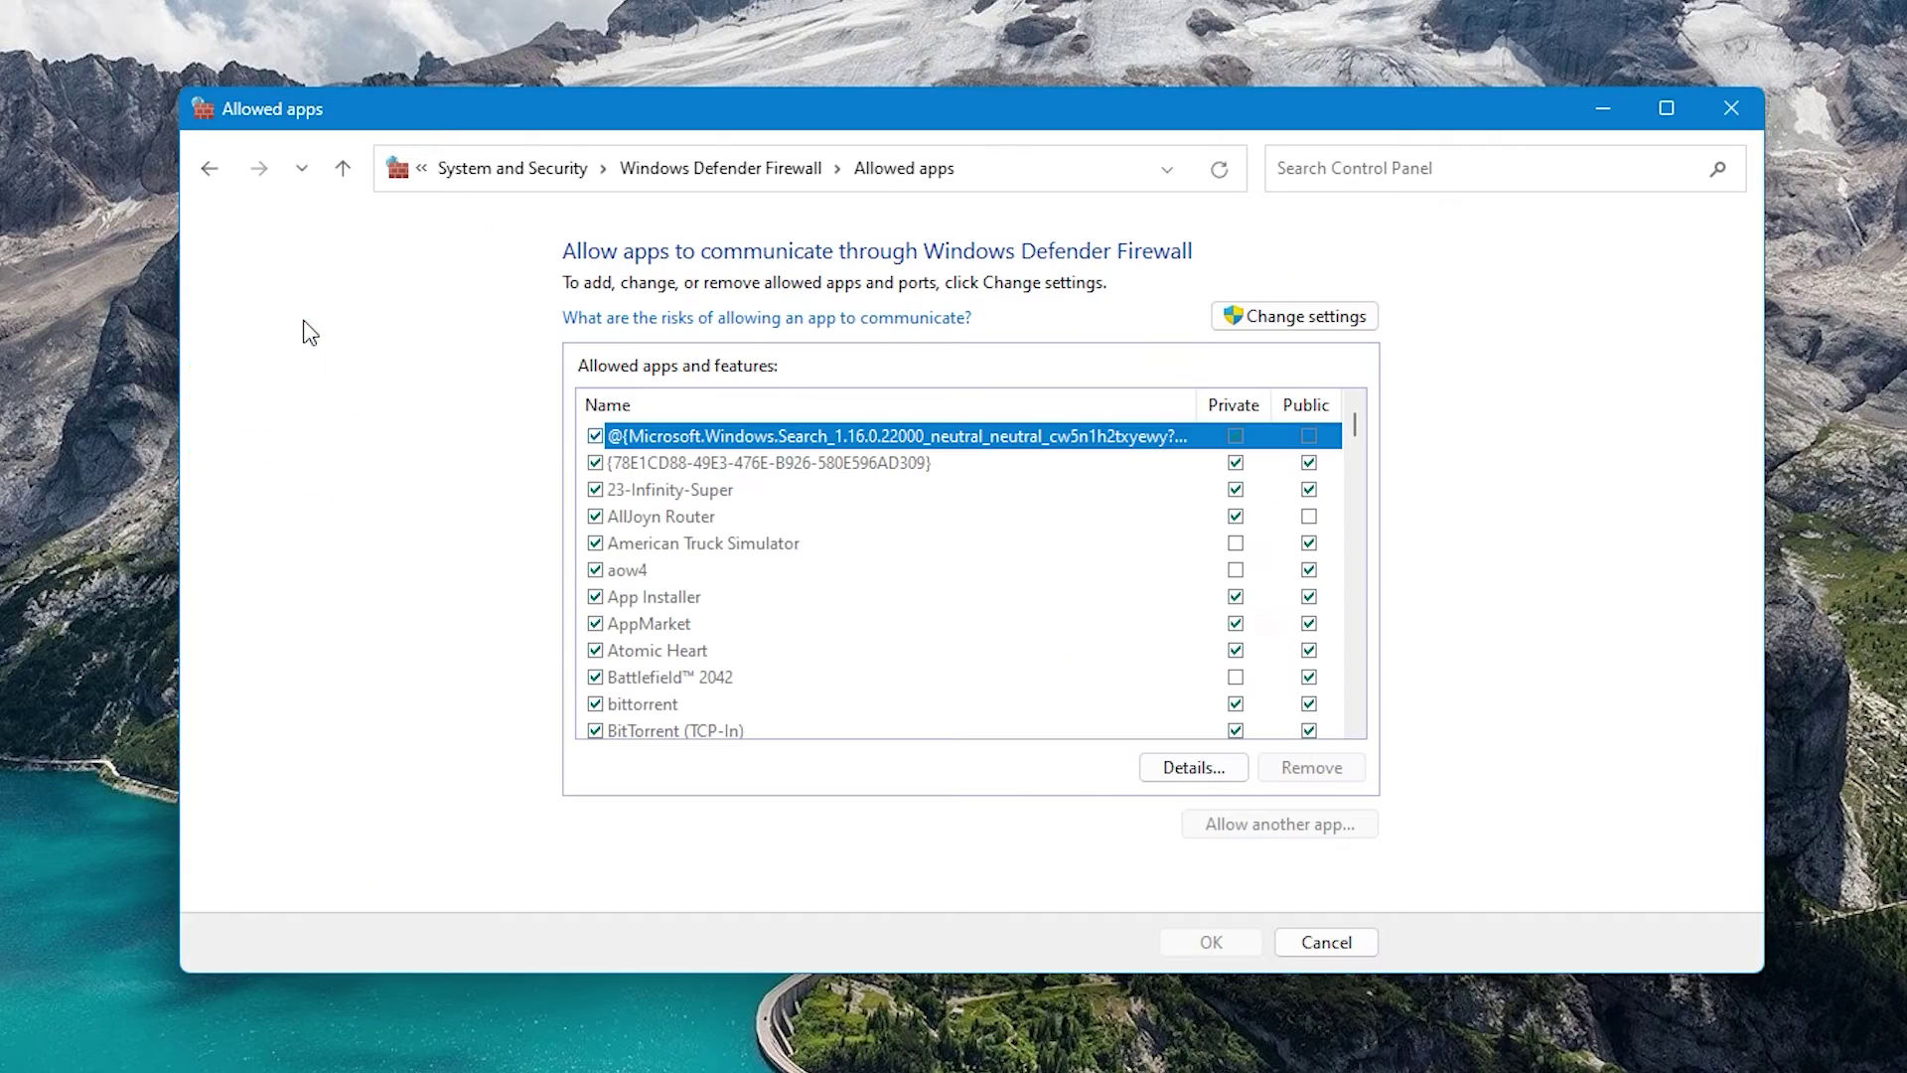
Unlock the allowed apps list for changes and select the Steam entry in it.
{"action": "left_click", "coordinate": [1296, 318]}
{"action": "key", "text": "s"}
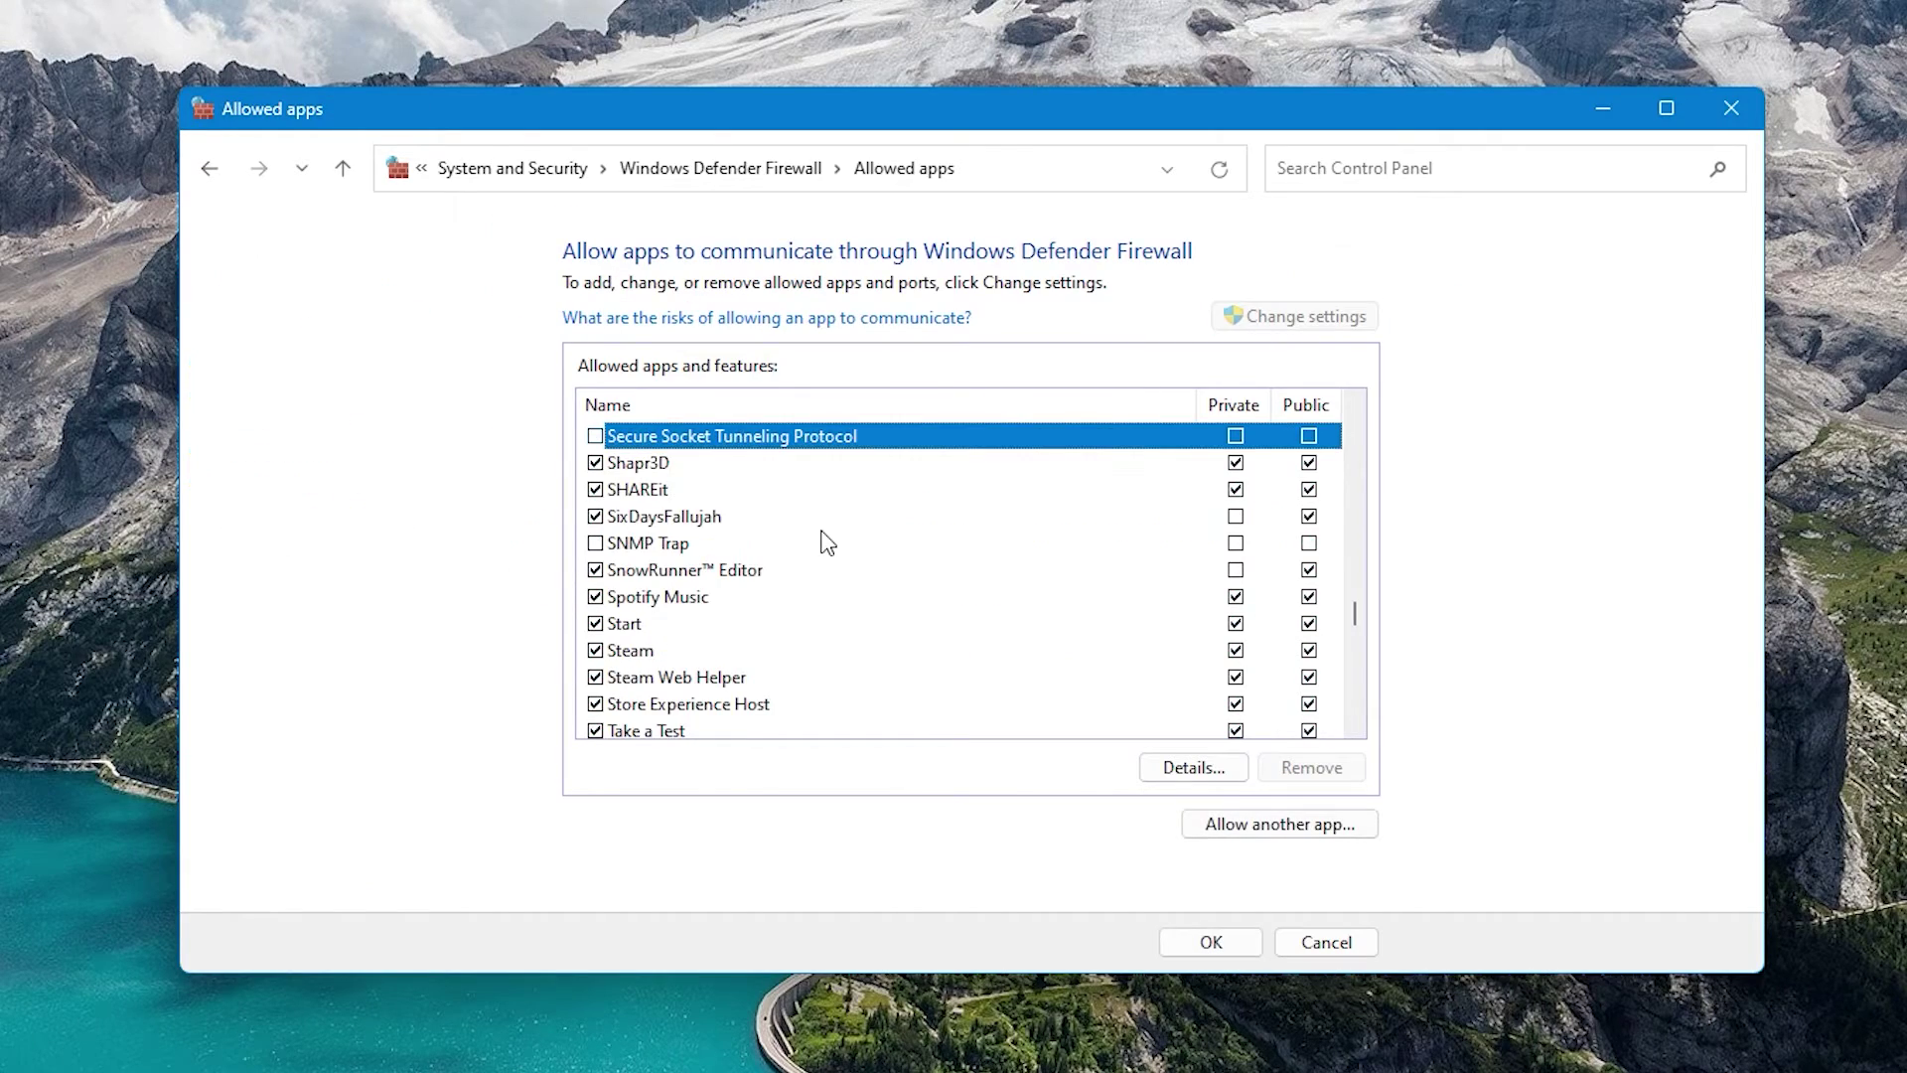
{"action": "key", "text": "s"}
{"action": "key", "text": "s"}
{"action": "key", "text": "s"}
{"action": "key", "text": "s"}
{"action": "key", "text": "s"}
{"action": "key", "text": "s"}
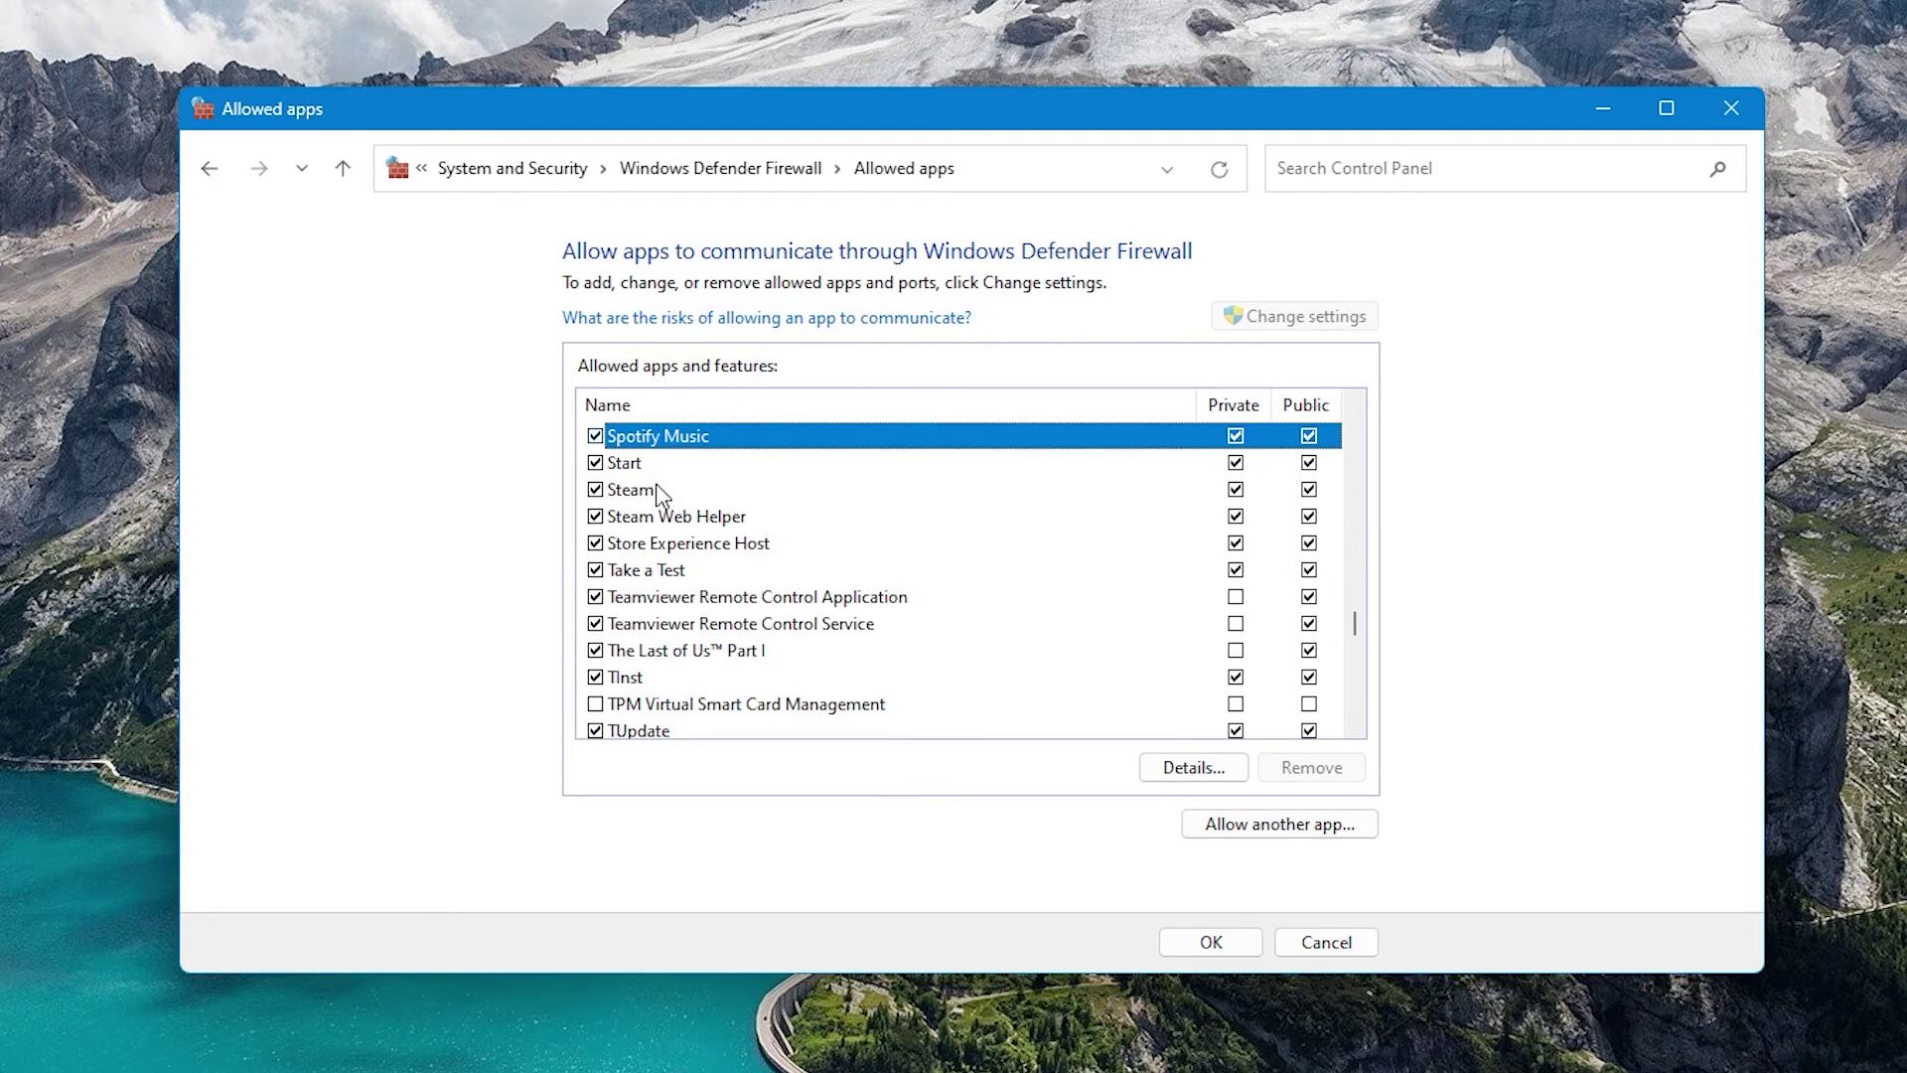
{"action": "left_click", "coordinate": [658, 491]}
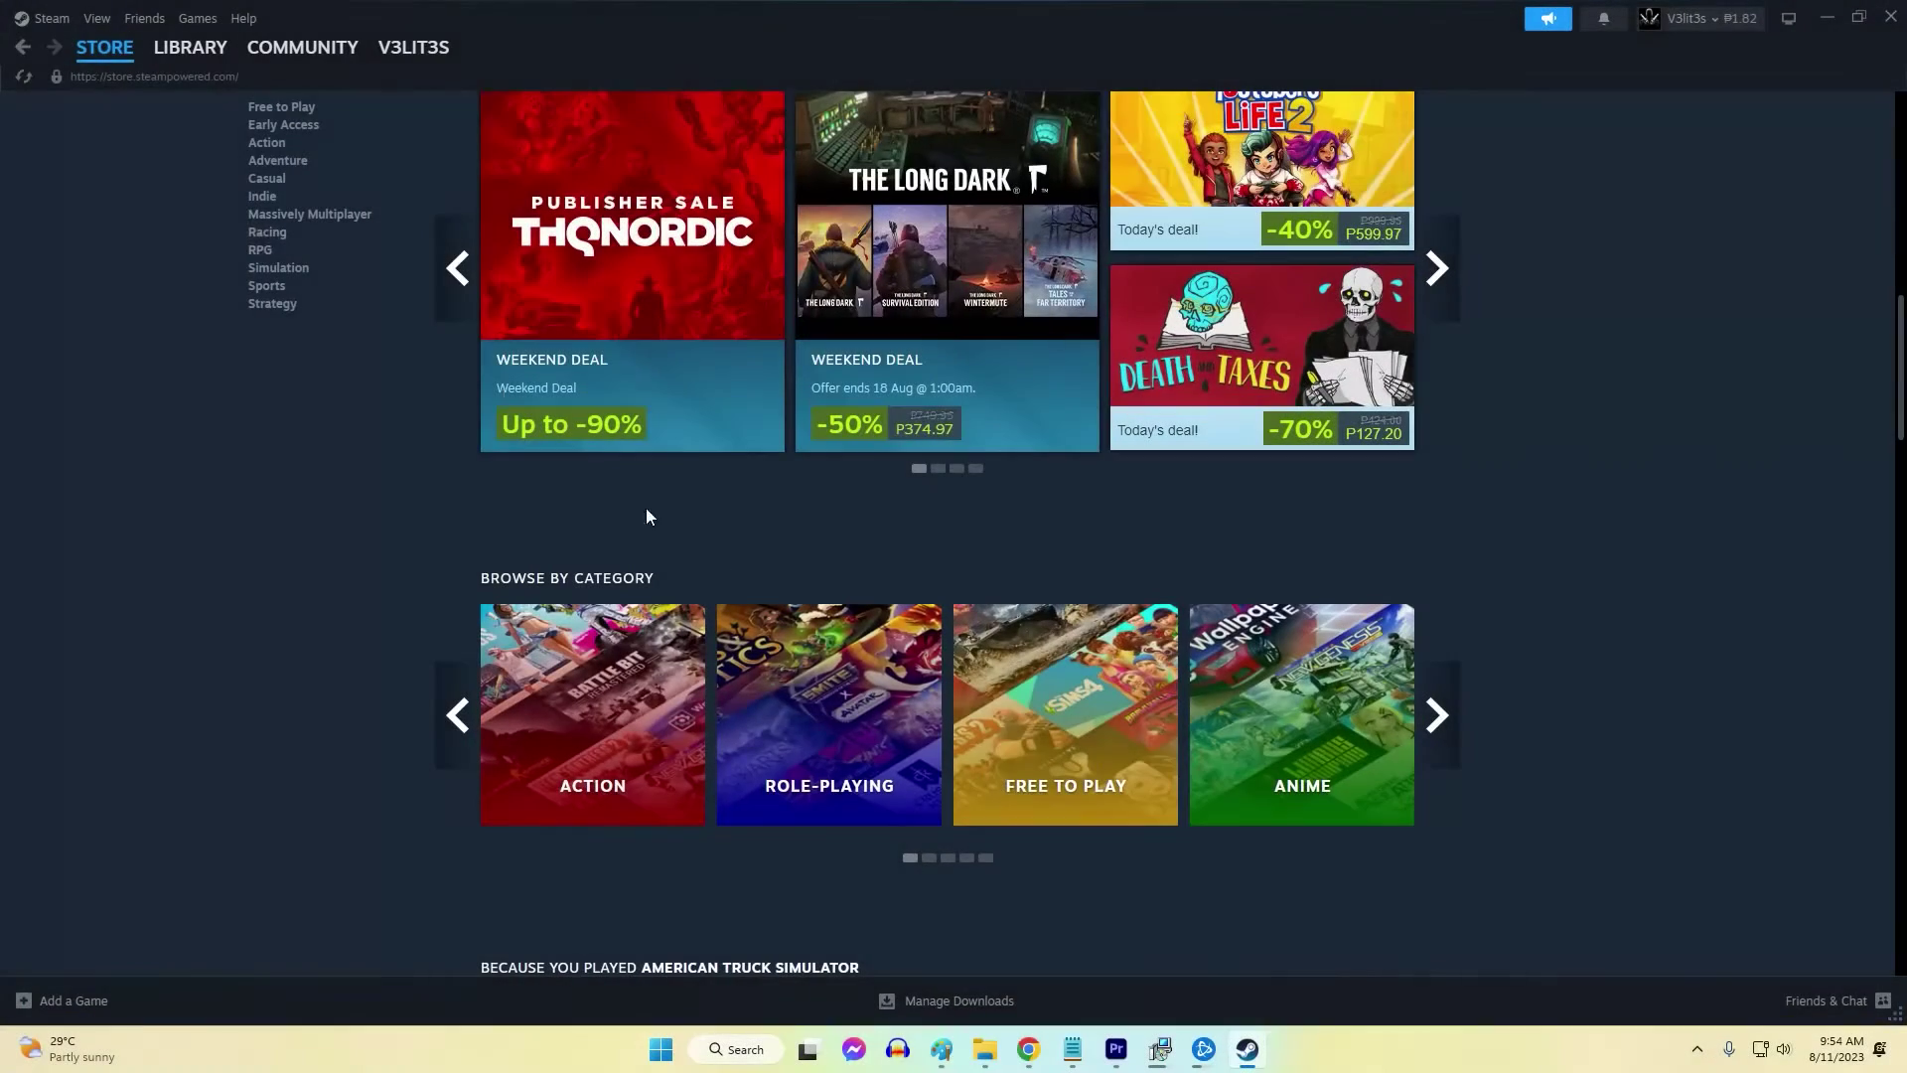
Switch to Steam and clear the download cache from the Downloads settings.
{"action": "left_click", "coordinate": [41, 20]}
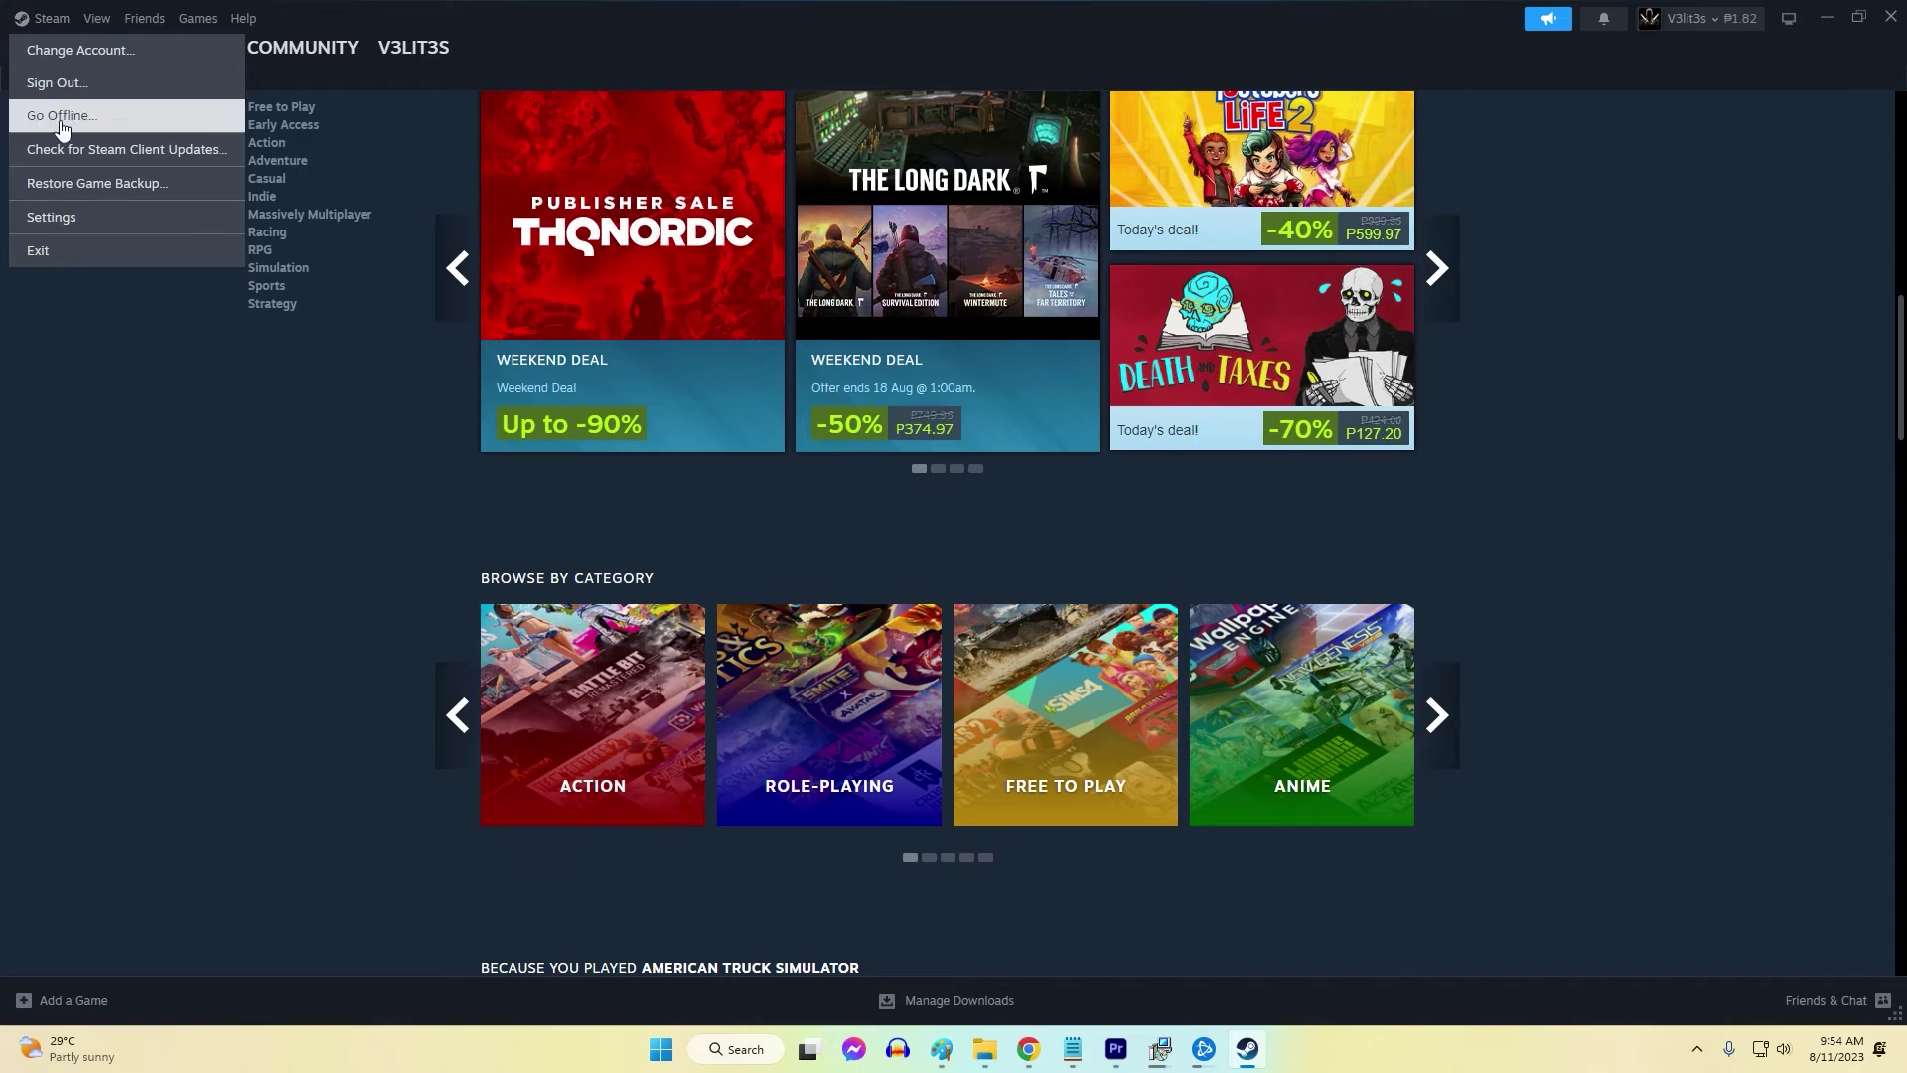
{"action": "left_click", "coordinate": [68, 214]}
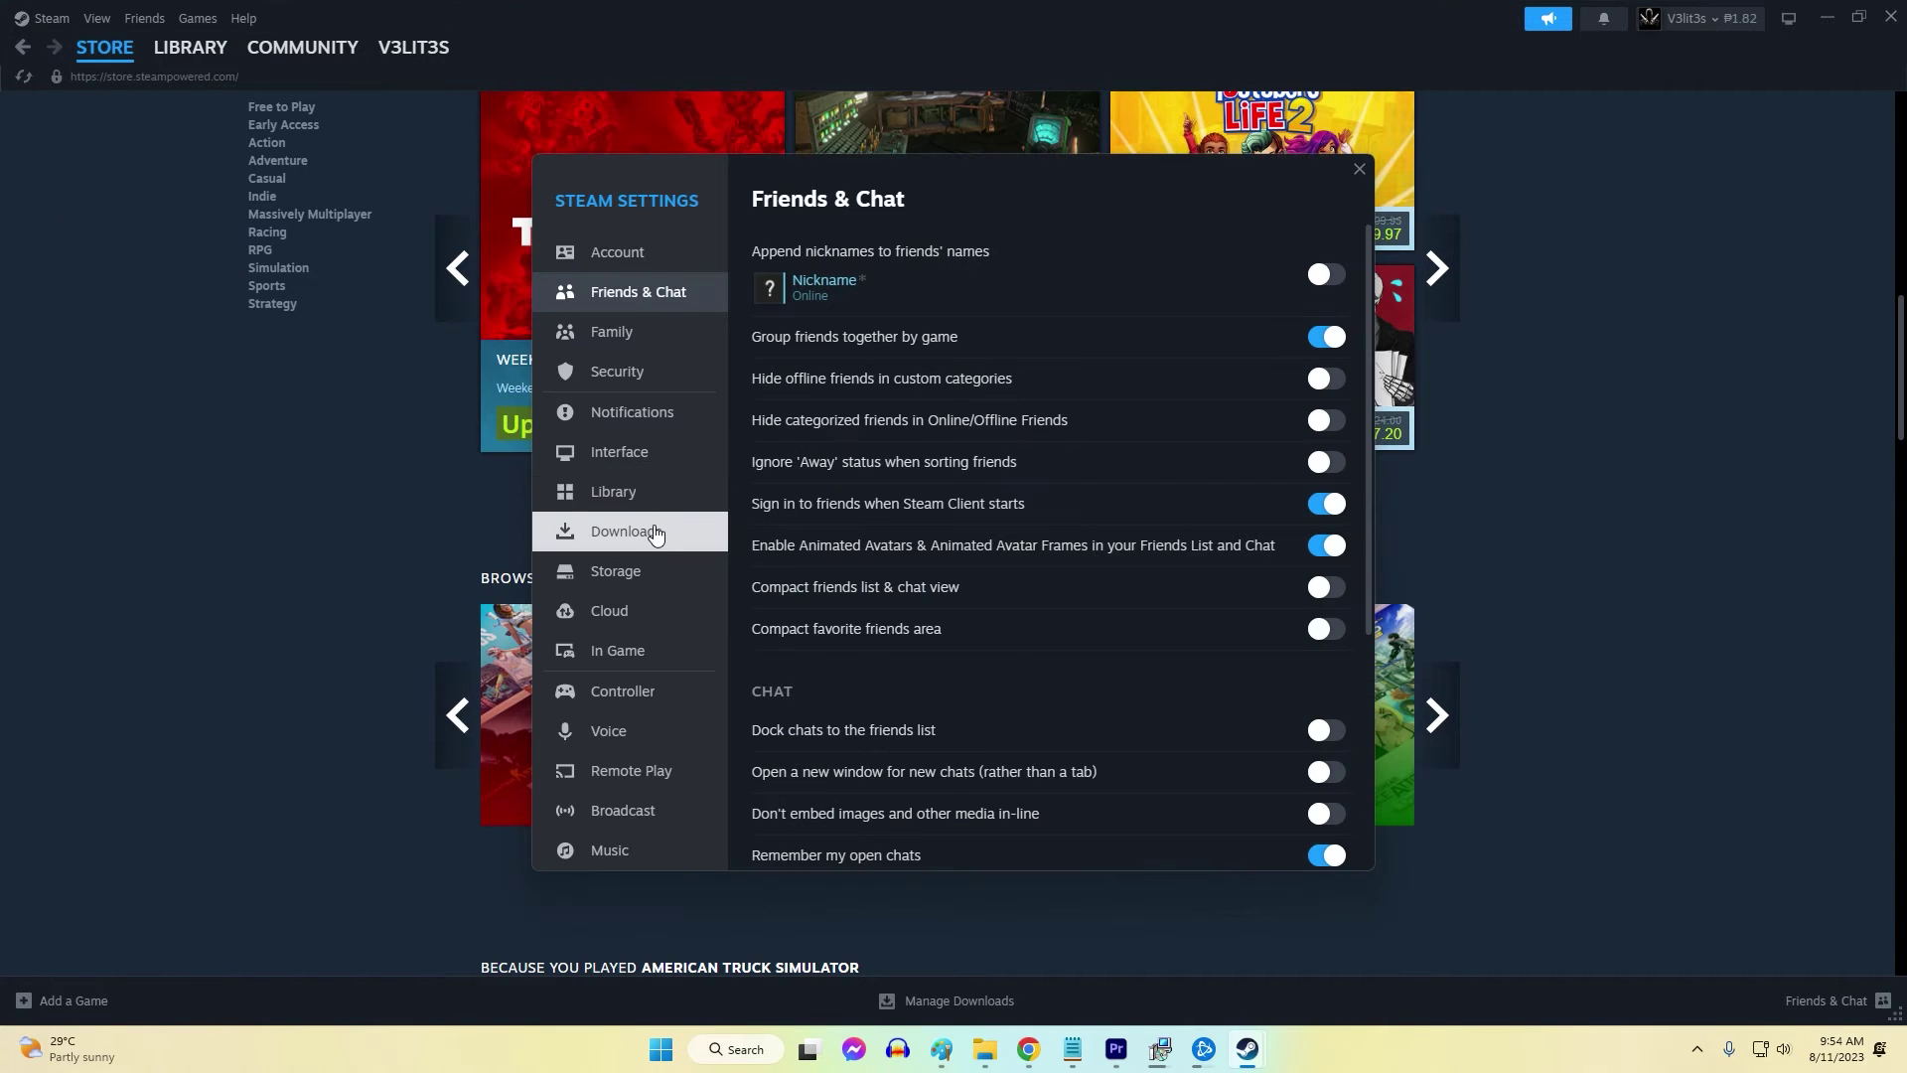
{"action": "left_click", "coordinate": [656, 534]}
{"action": "scroll", "coordinate": [1158, 388], "scroll_direction": "down", "scroll_amount": 3}
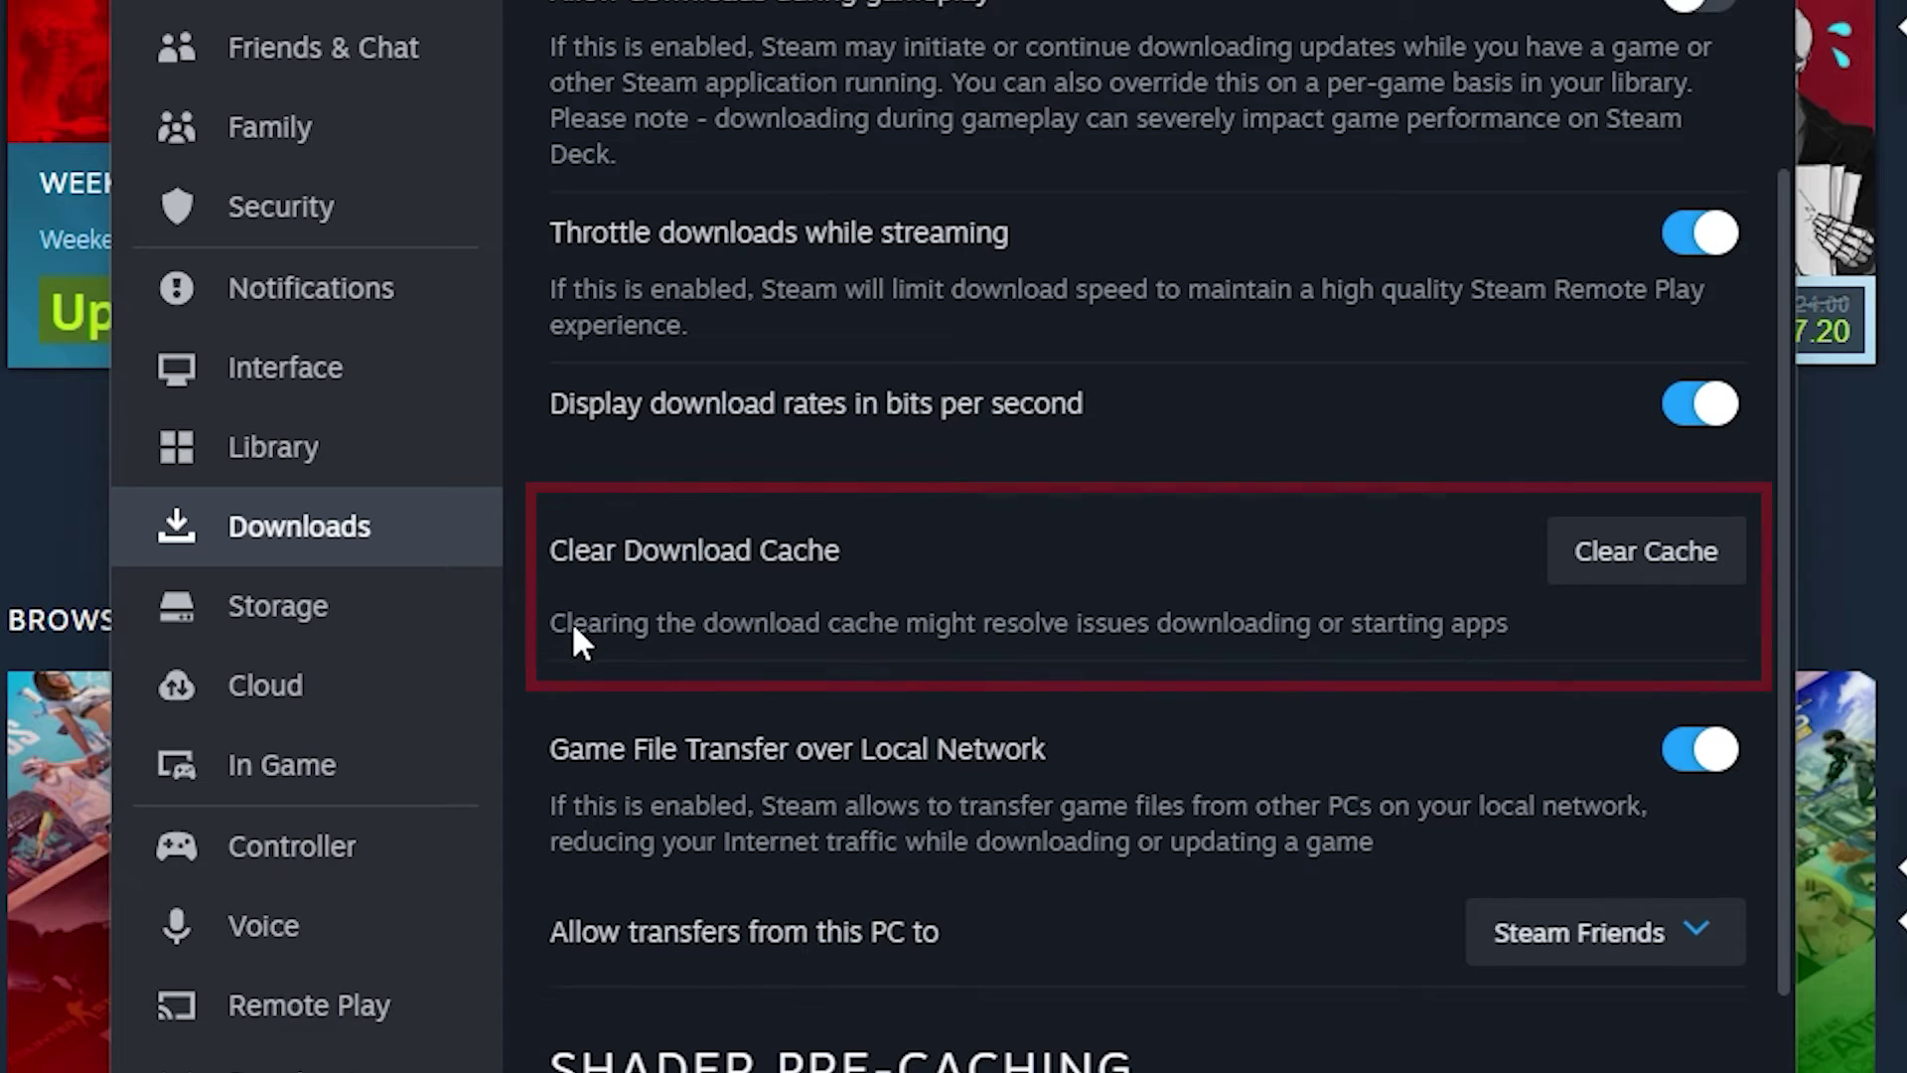
{"action": "left_click", "coordinate": [1590, 552]}
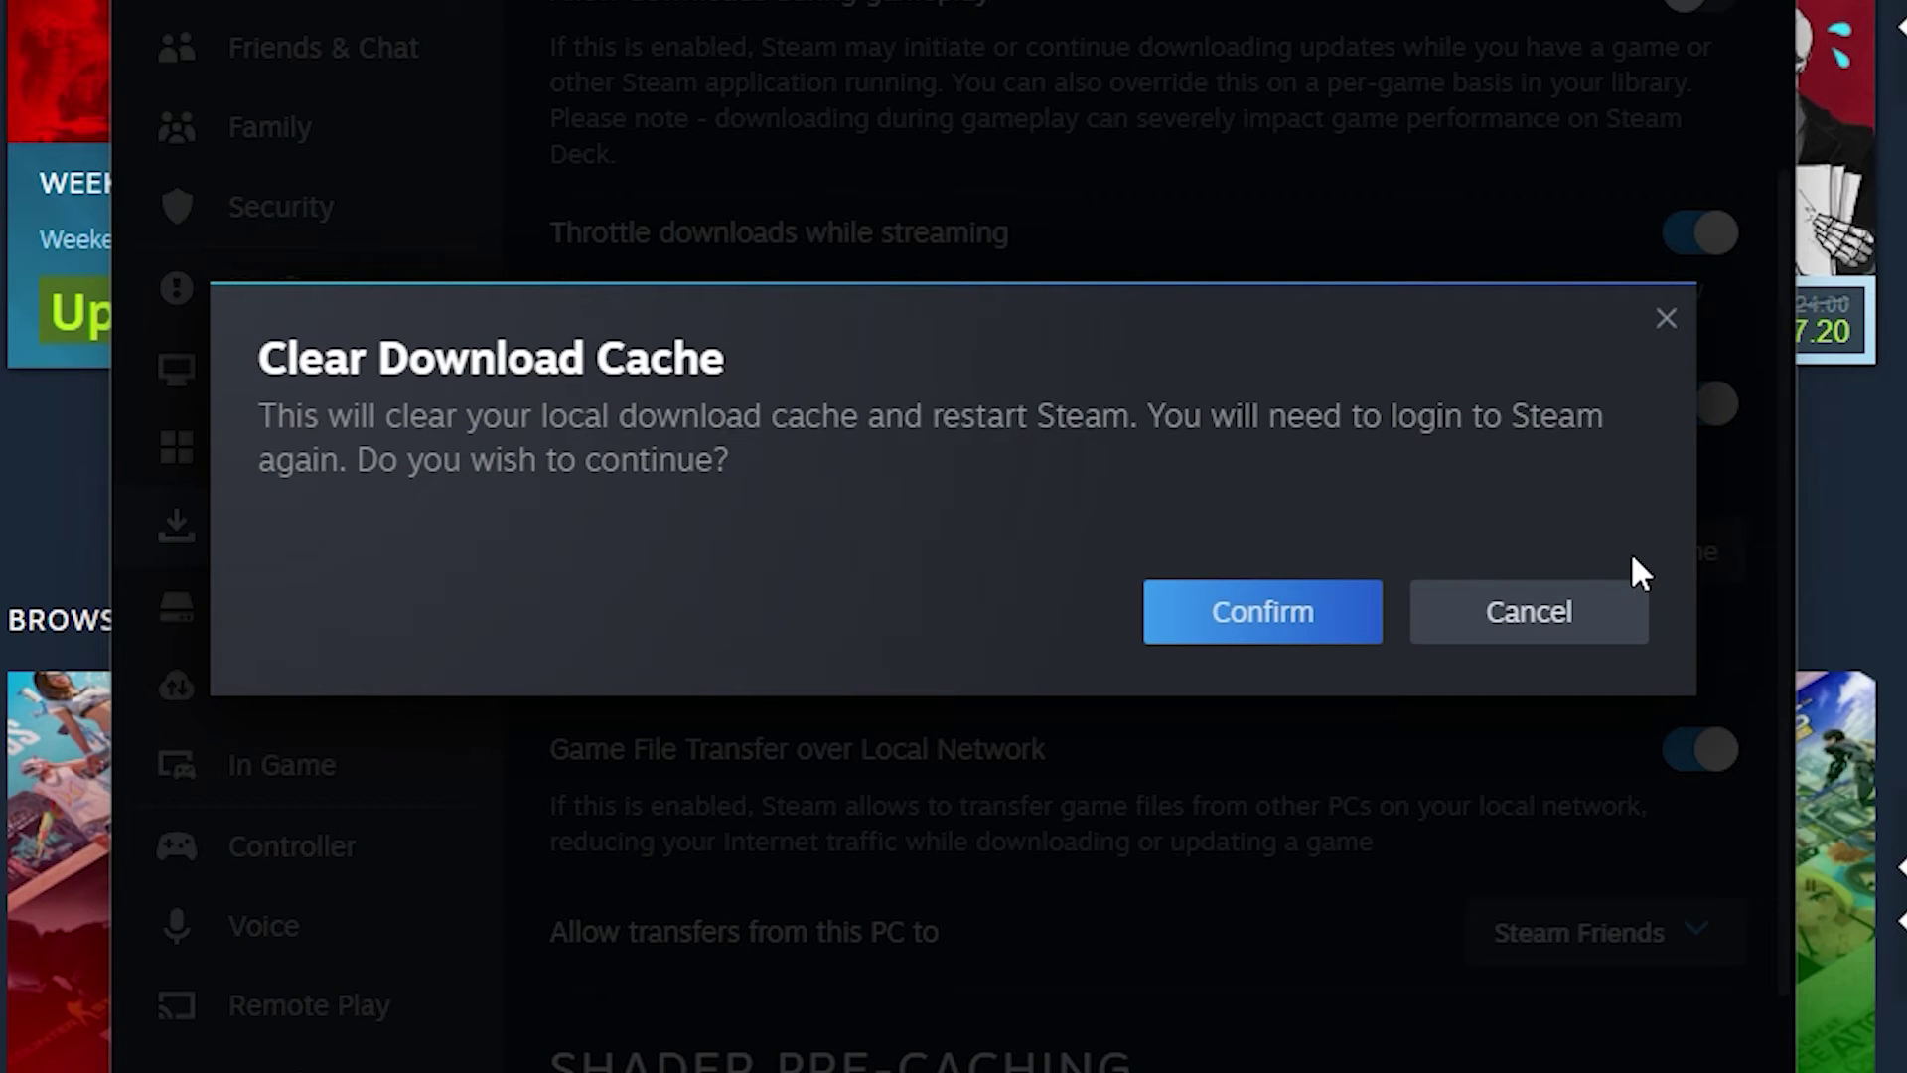